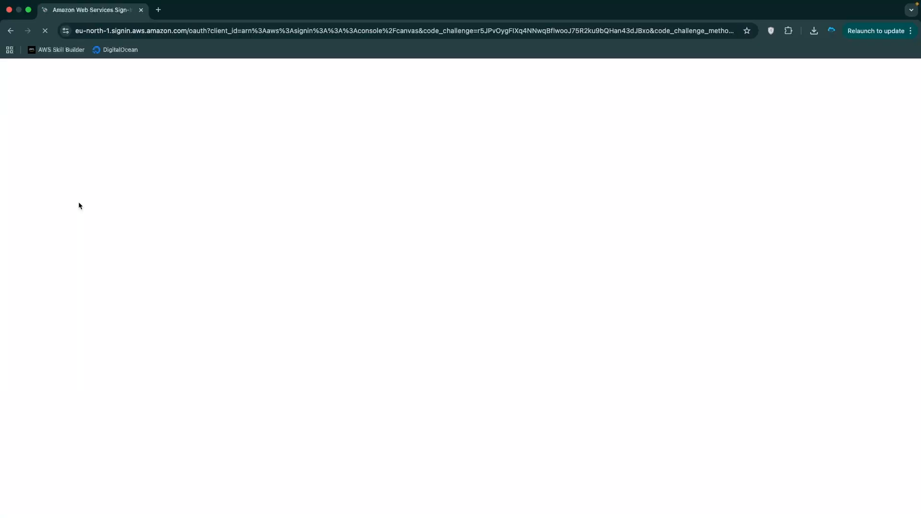
Complete the sign-in, browse the services menu, then start a console search
click(346, 264)
click(328, 285)
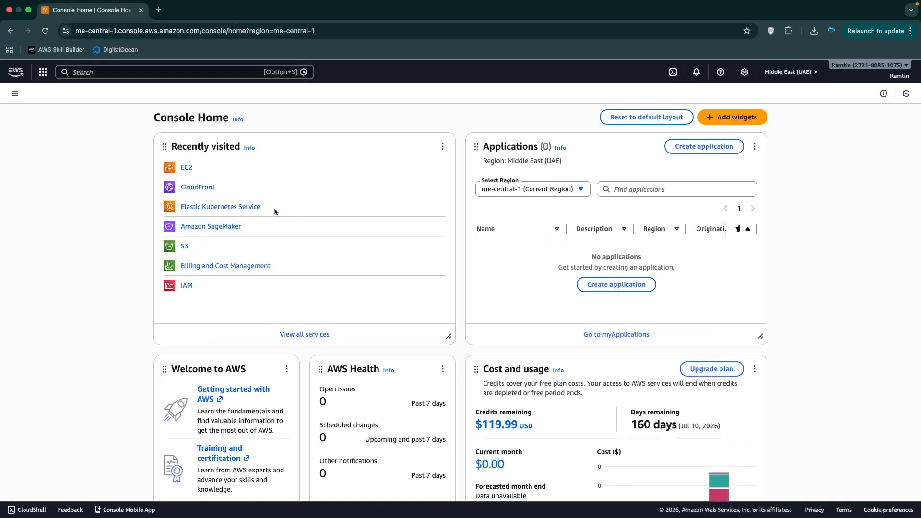
click(48, 75)
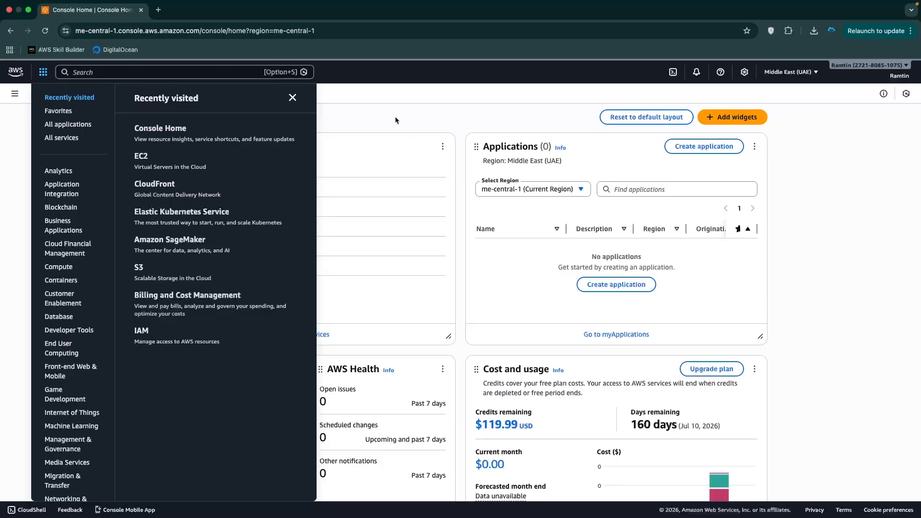
click(367, 117)
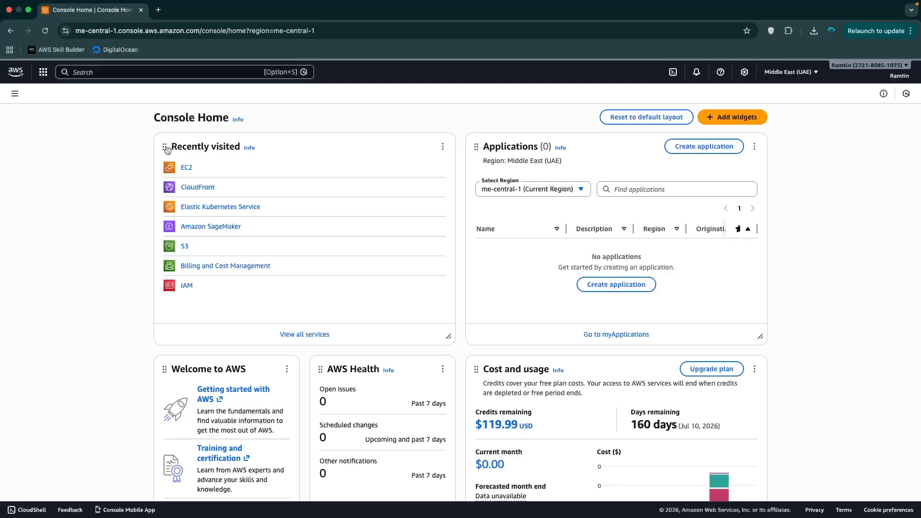
click(144, 77)
Search for ec2 and start the EC2 Launch instance form
text(ec2)
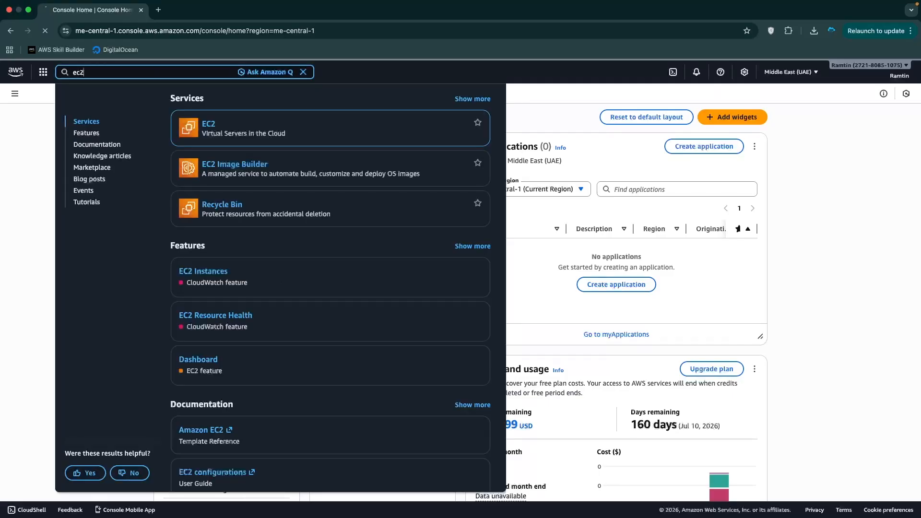
key(Return)
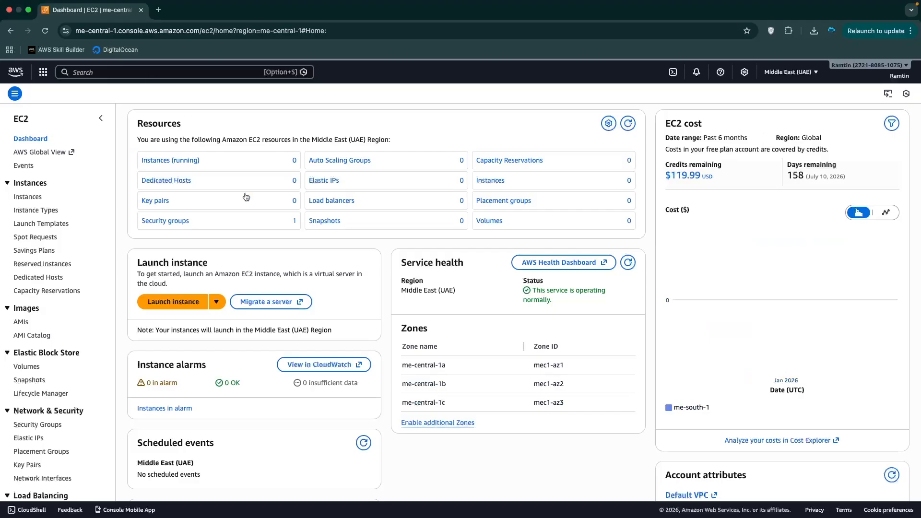
click(191, 310)
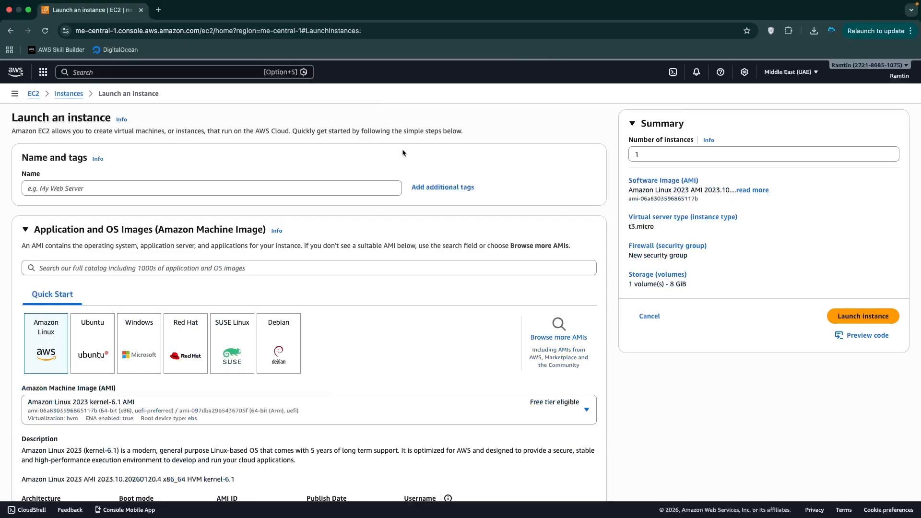
Switch the console region to US East (N. Virginia), us-east-1
click(793, 73)
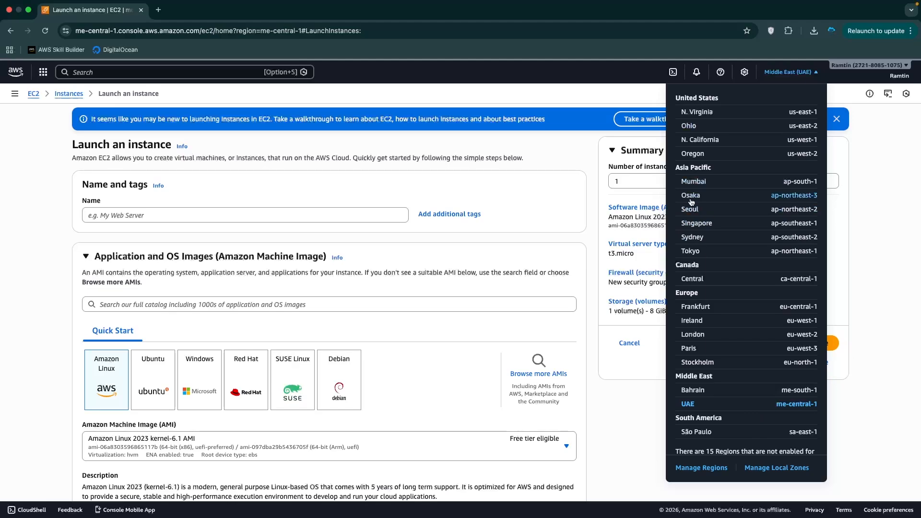
click(698, 112)
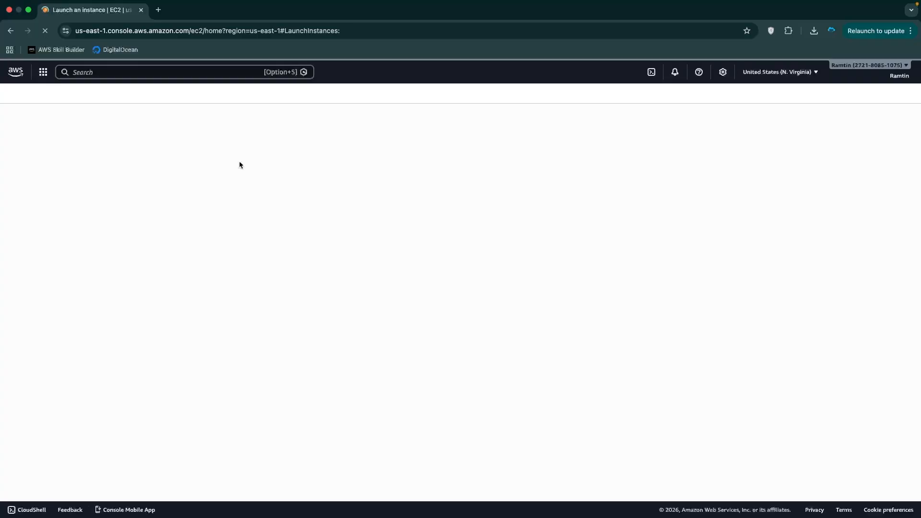
Name the instance mikrotik and search the AWS Marketplace AMIs for 'mikrotik'
click(173, 216)
text(mikrotik)
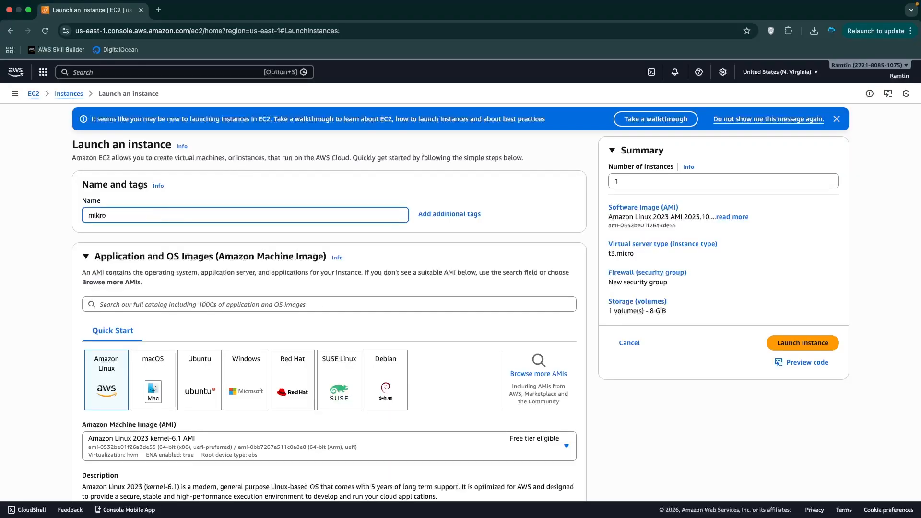
click(532, 378)
click(186, 213)
text(mikrotik)
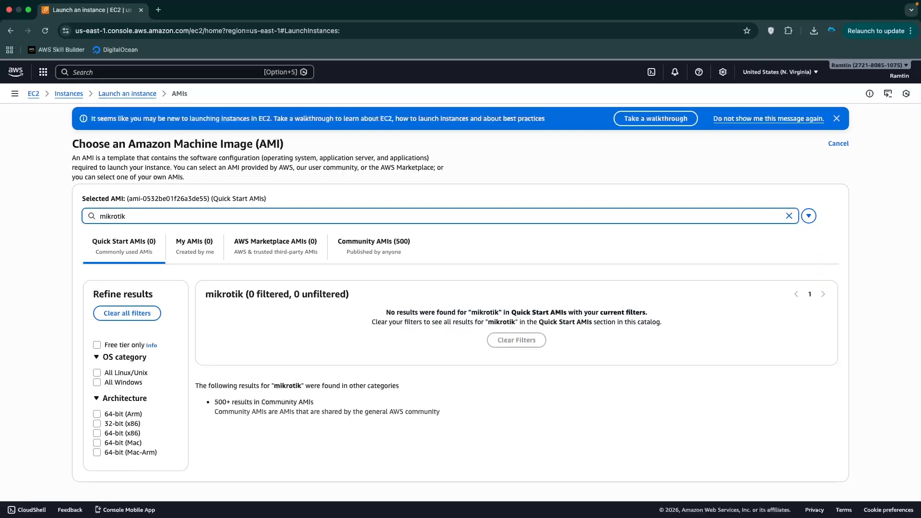
click(279, 250)
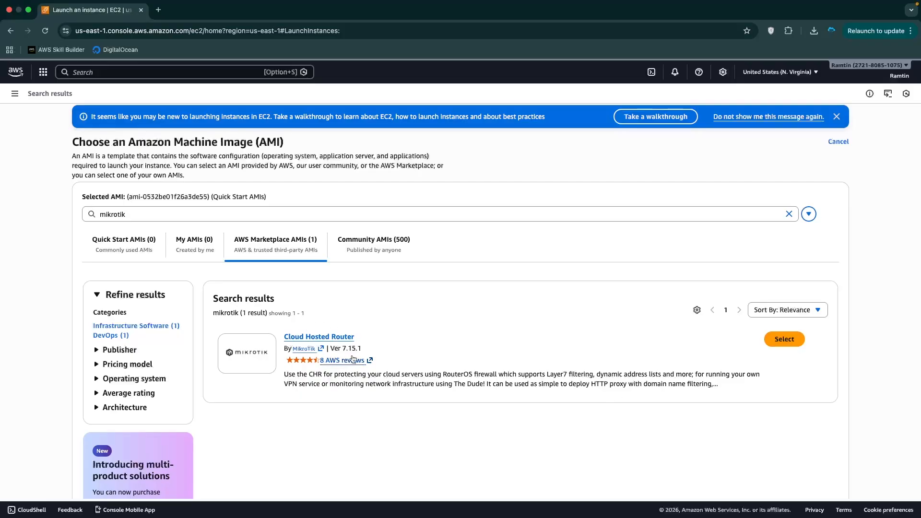
Pick the Cloud Hosted Router 7.15.1 image and subscribe to it
drag(341, 350, 362, 352)
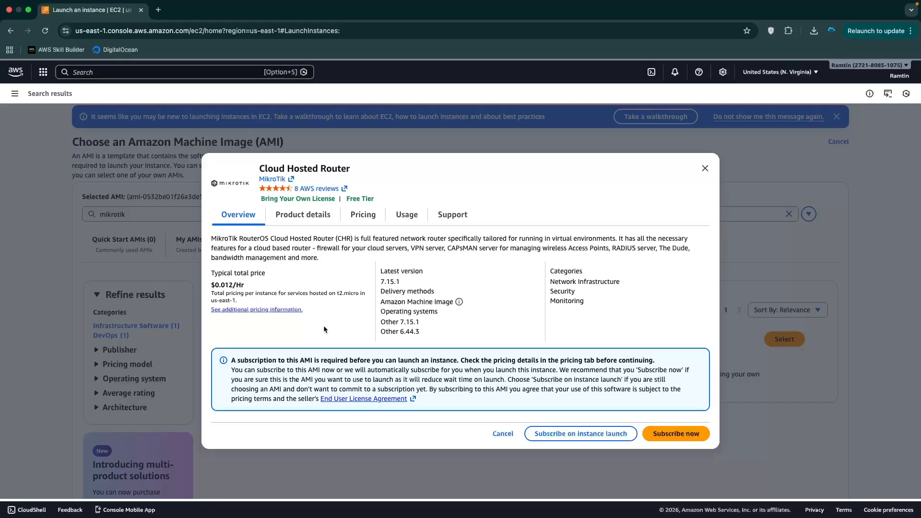
click(313, 220)
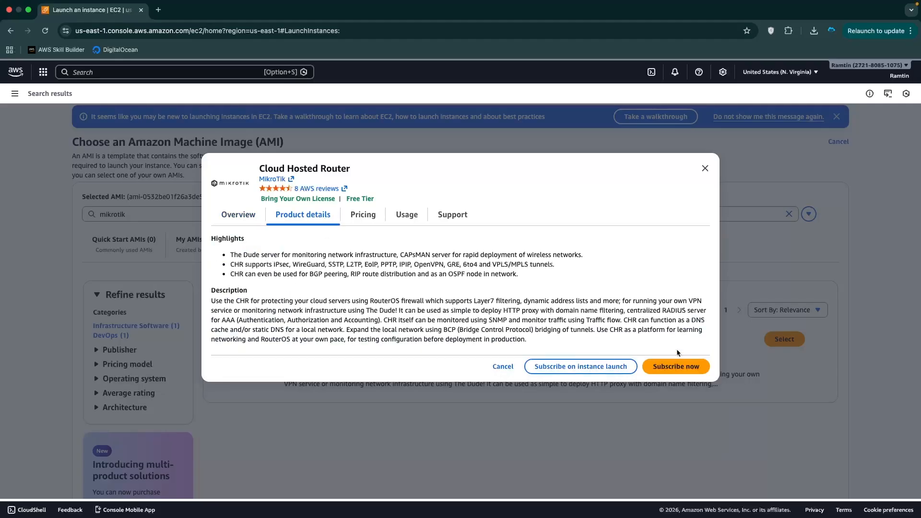
click(675, 368)
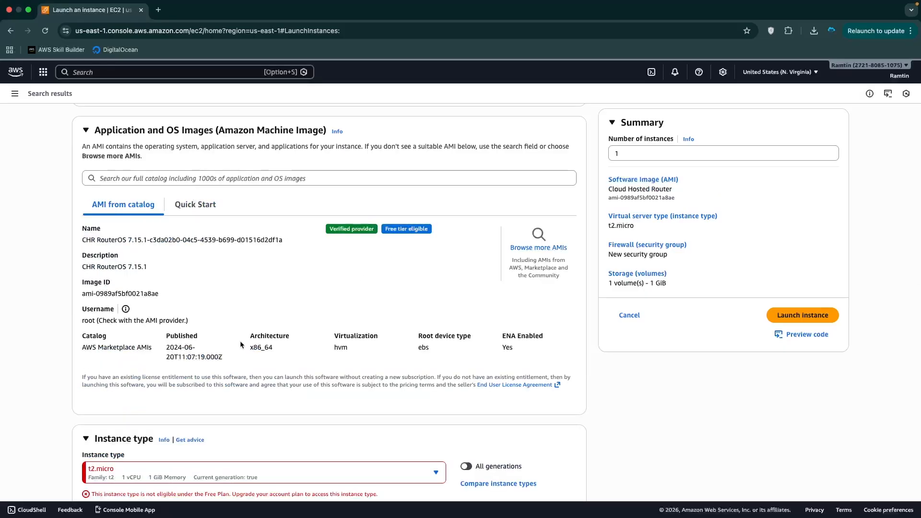
Change the instance type from t2.micro to the free-tier t3.micro
scroll(82, 403, down, 5)
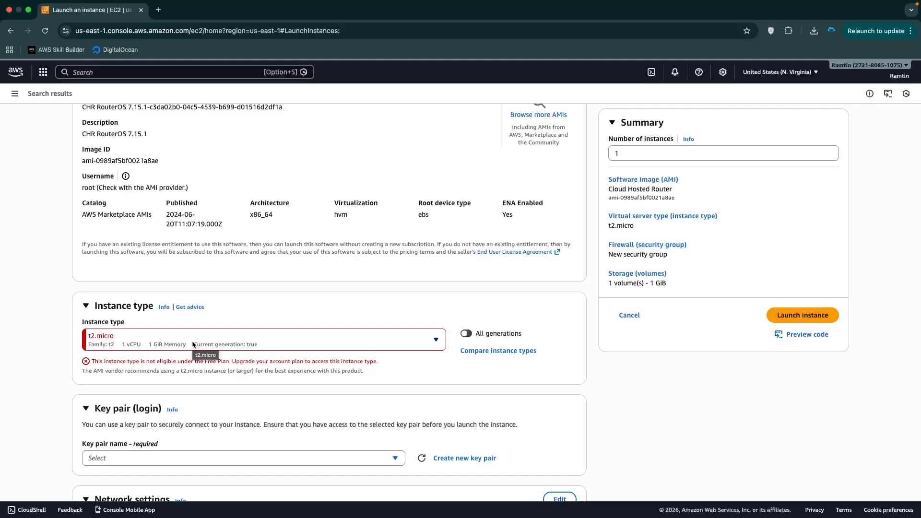
click(193, 344)
click(111, 347)
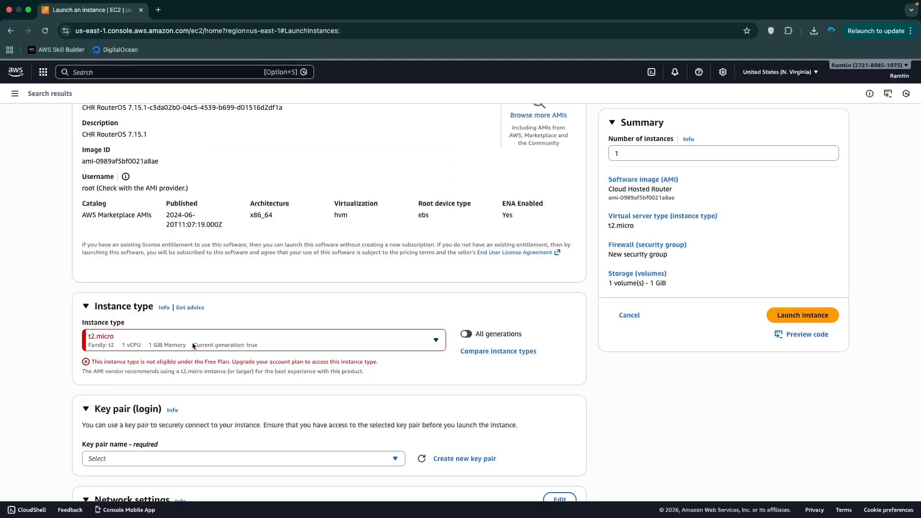
click(203, 346)
scroll(115, 201, up, 1)
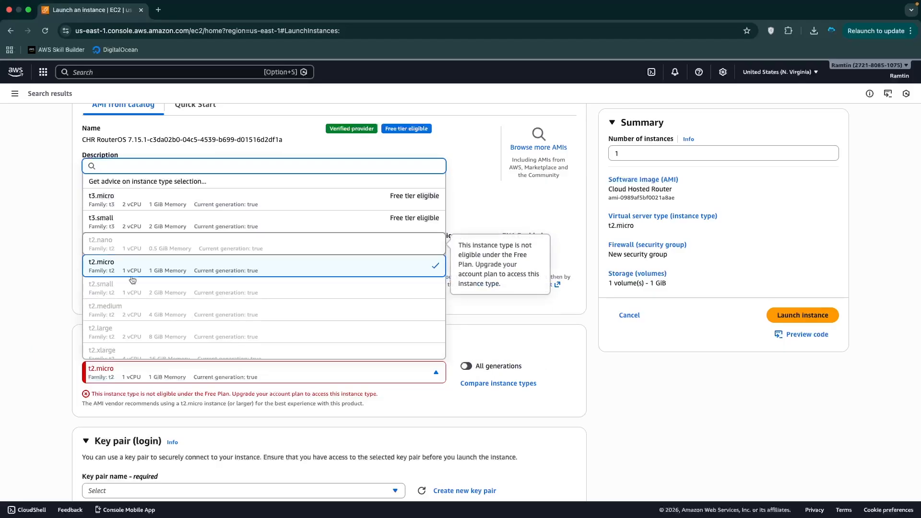
scroll(38, 363, down, 10)
scroll(36, 360, down, 2)
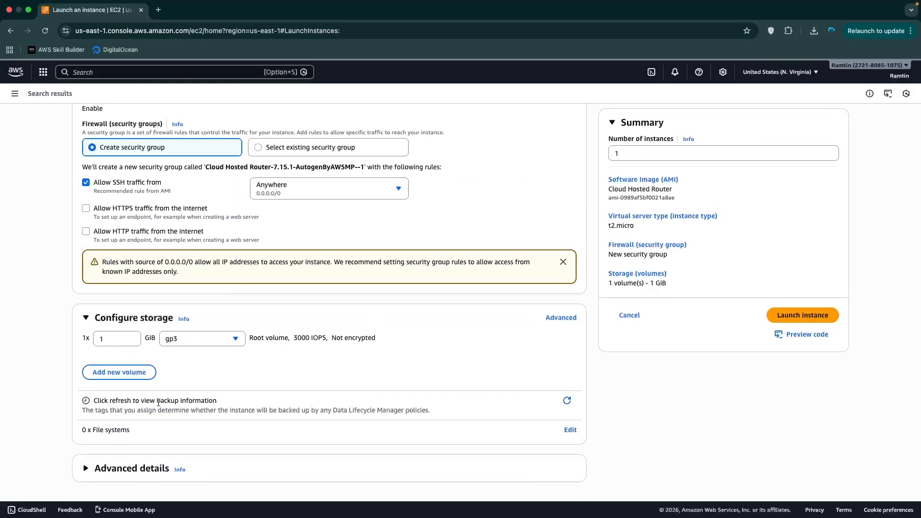
scroll(36, 295, up, 15)
scroll(342, 377, down, 1)
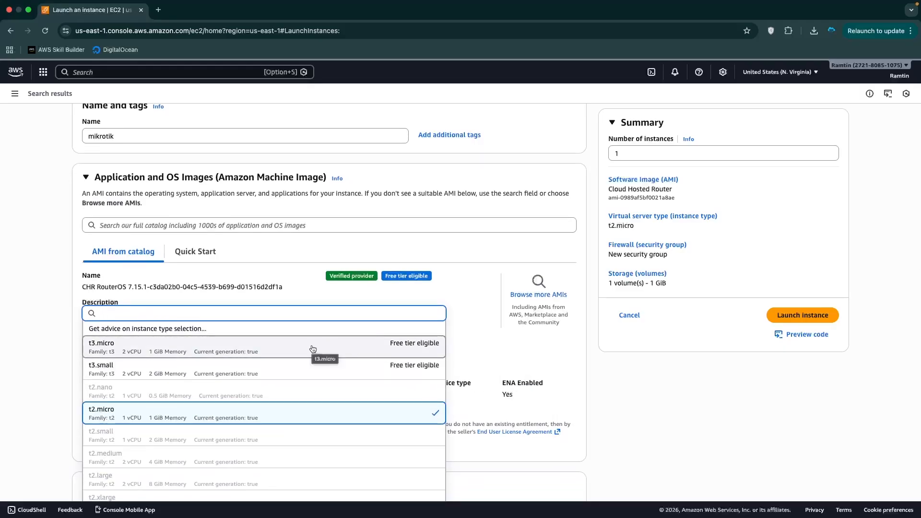
click(179, 353)
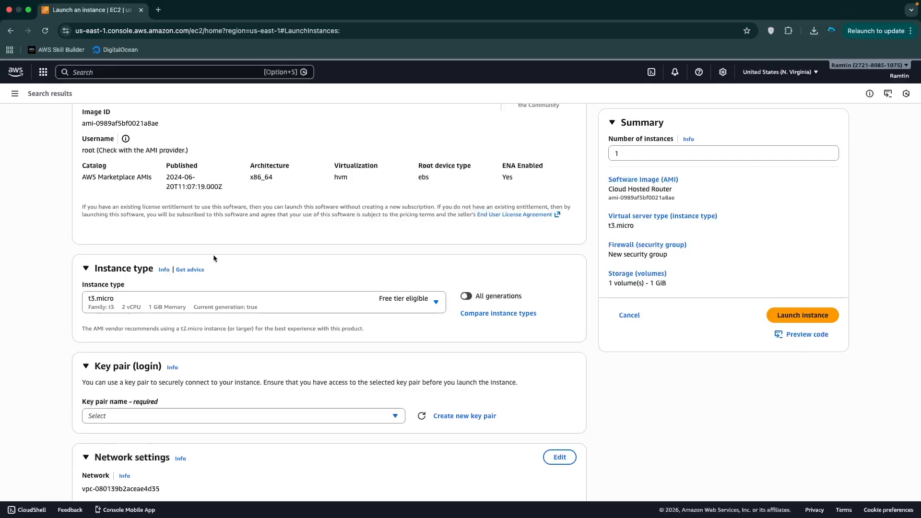
Search Google in a new tab for 'aws ec2 free tier limits'
click(158, 10)
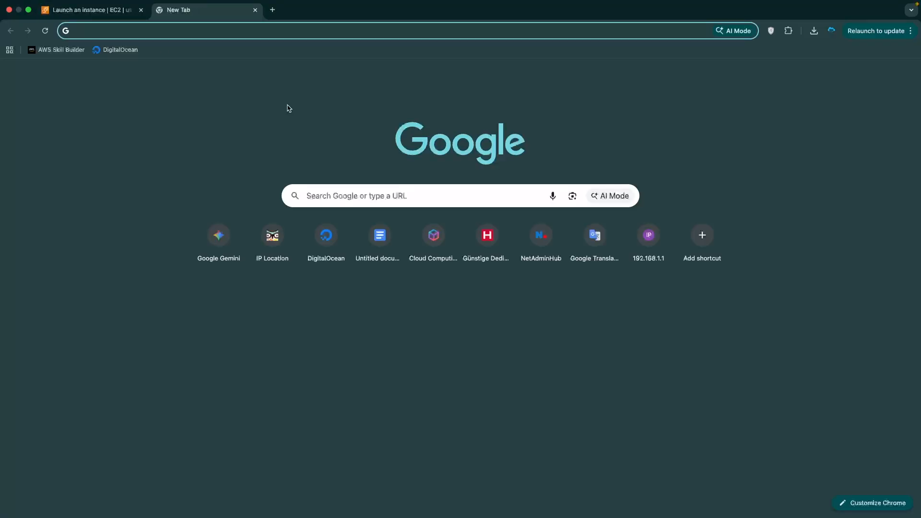
text(aws)
key(Right)
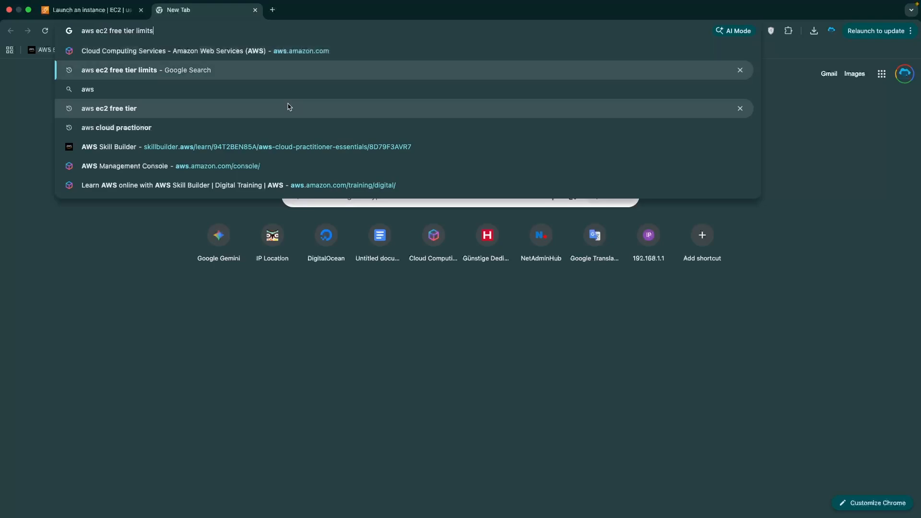
key(Return)
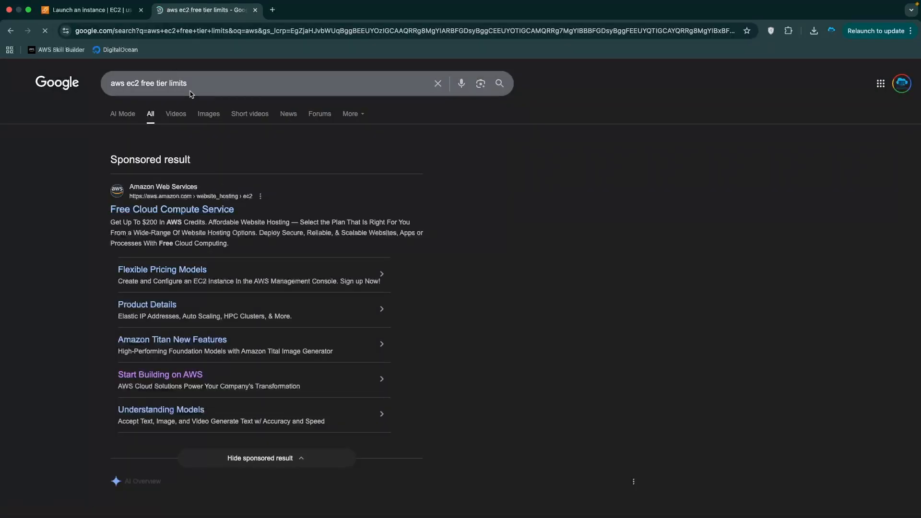
Read the AI Overview's 750 hours/month and 100 GB transfer limits, then return to EC2
scroll(214, 264, down, 7)
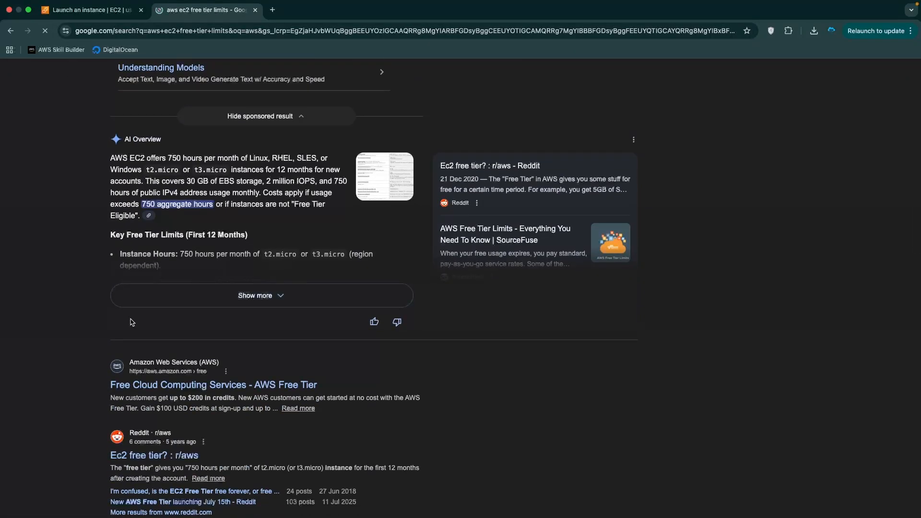
click(188, 296)
drag(180, 254, 280, 256)
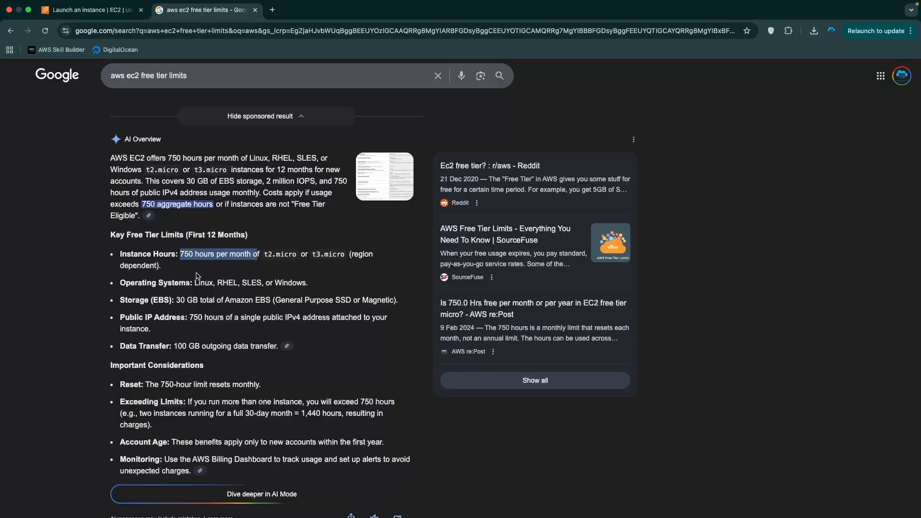
drag(174, 344, 219, 343)
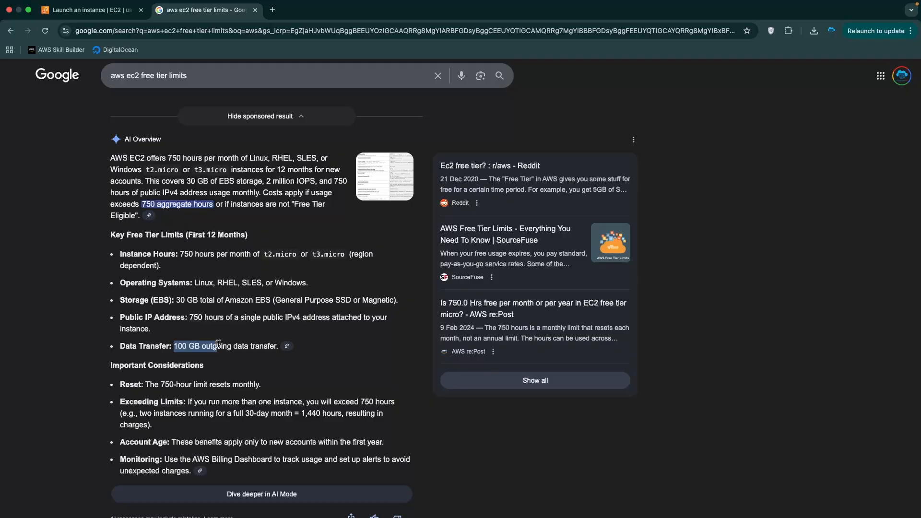
scroll(183, 272, down, 2)
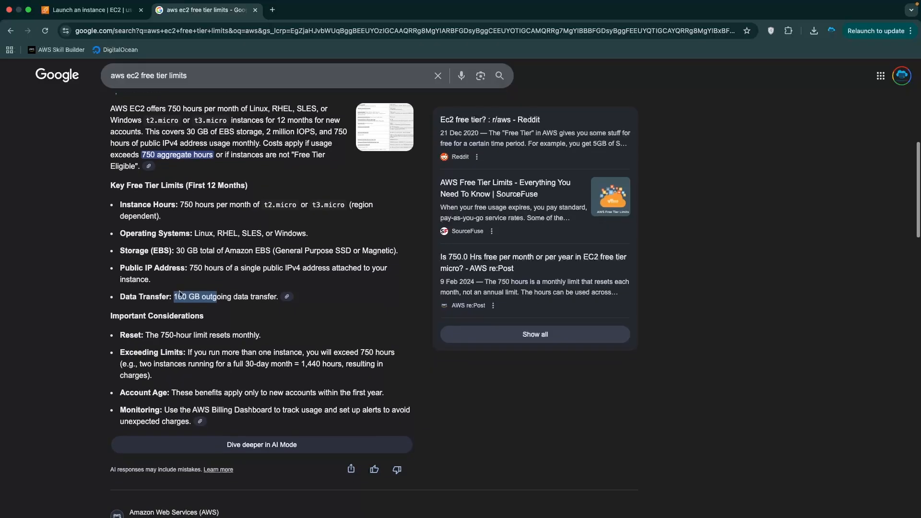
scroll(182, 271, up, 2)
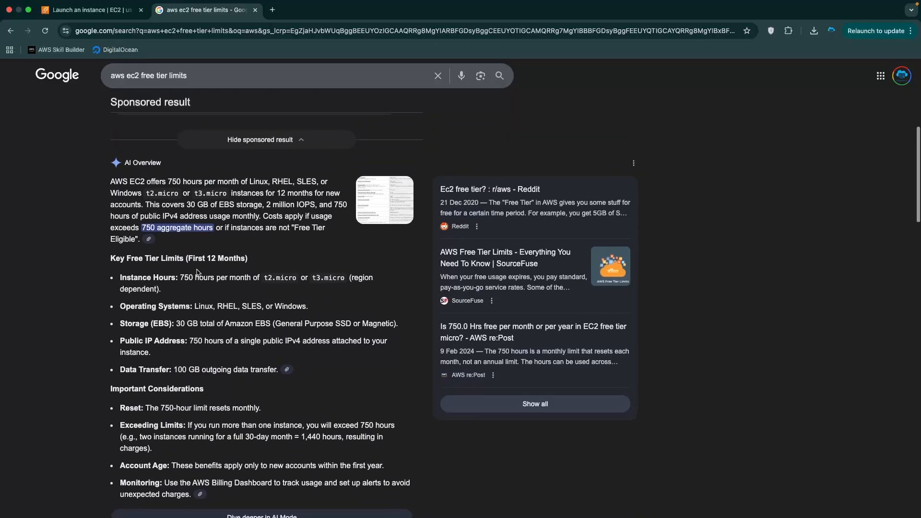
click(91, 21)
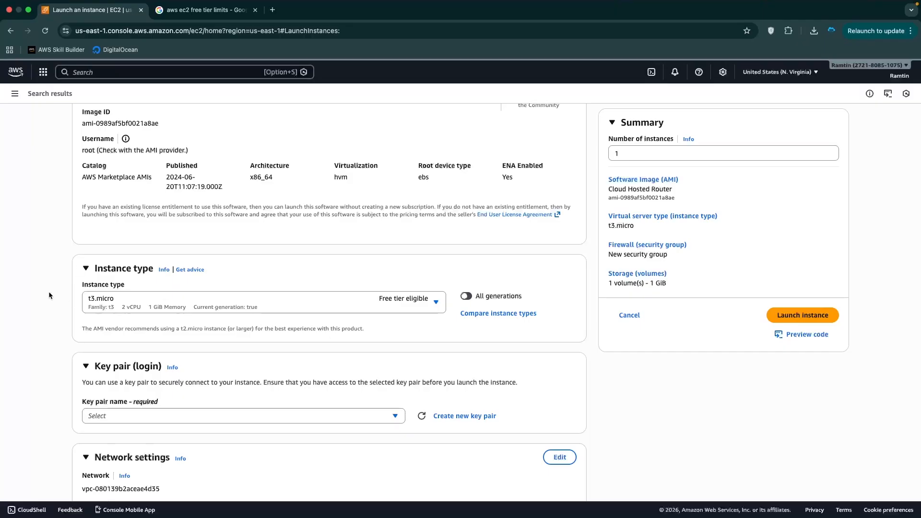
Set the key pair to 'Proceed without a key pair'
scroll(44, 324, down, 2)
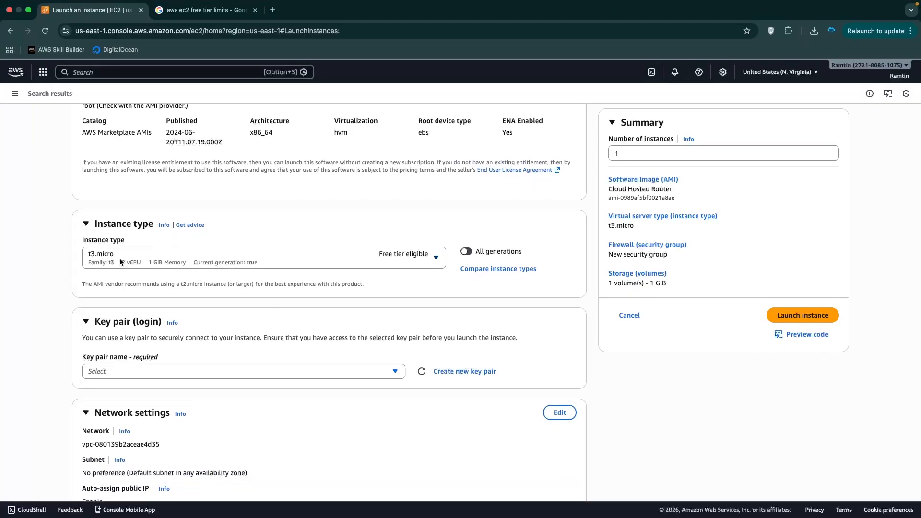
scroll(57, 331, down, 4)
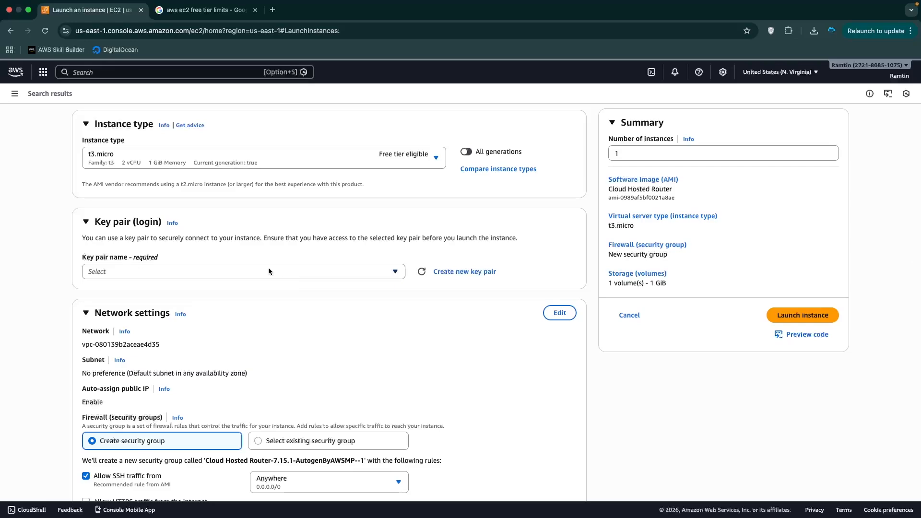
click(263, 274)
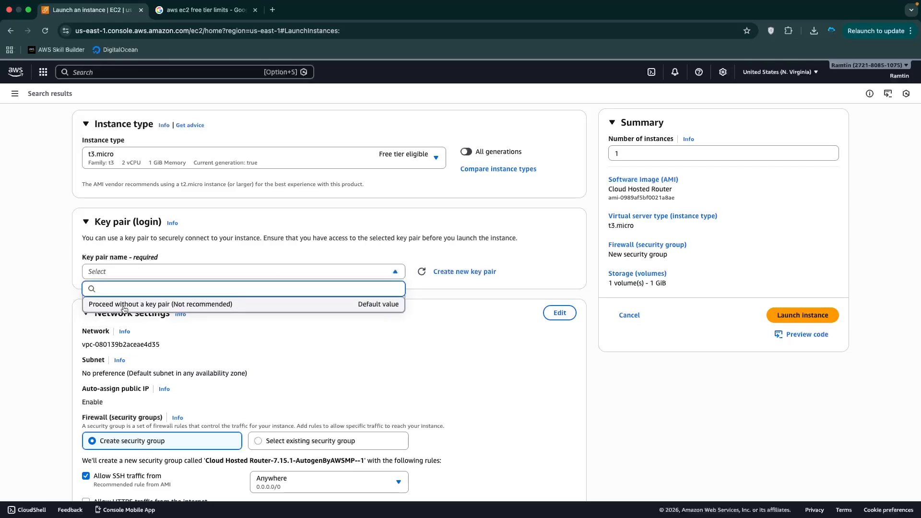
click(124, 308)
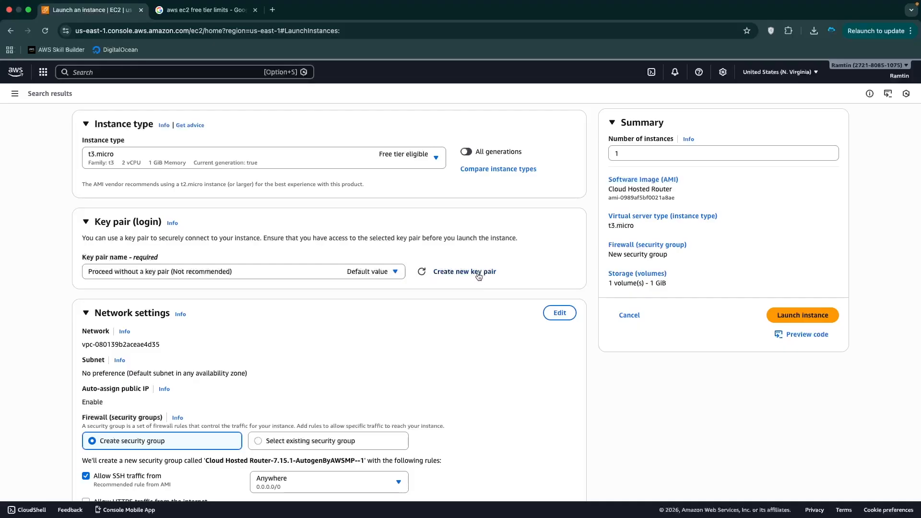
Uncheck 'Allow SSH traffic from' and launch the instance
scroll(177, 396, down, 3)
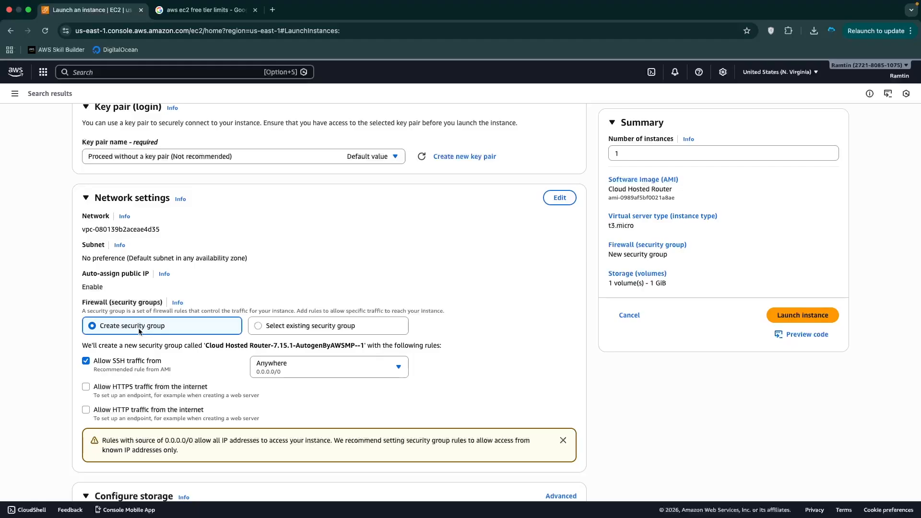
click(83, 363)
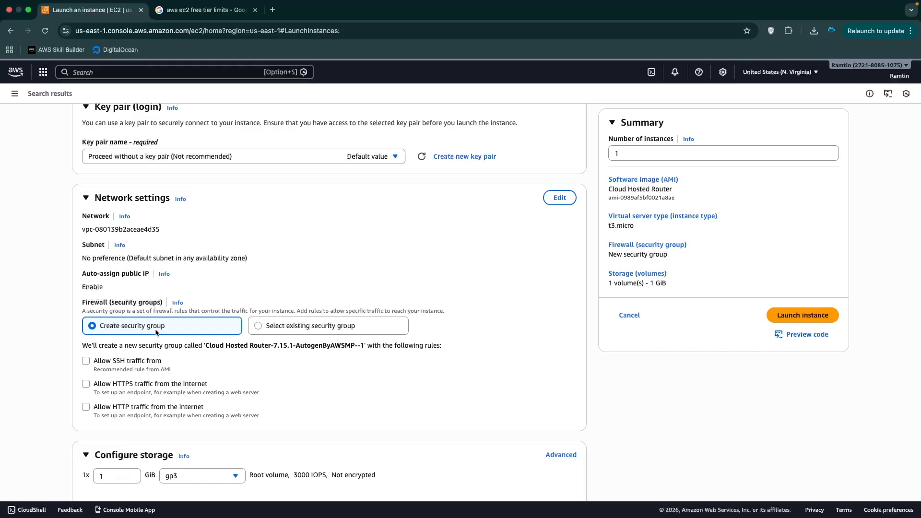
scroll(105, 379, down, 3)
scroll(105, 379, down, 2)
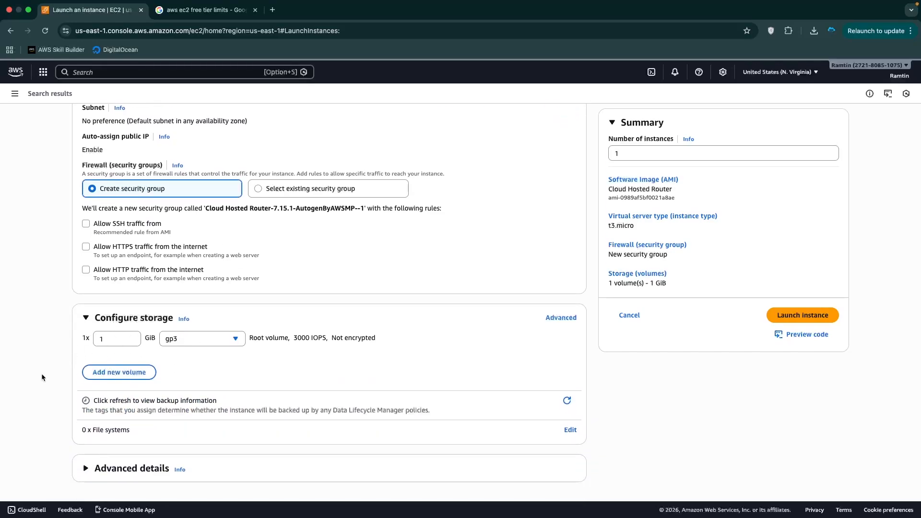
click(816, 321)
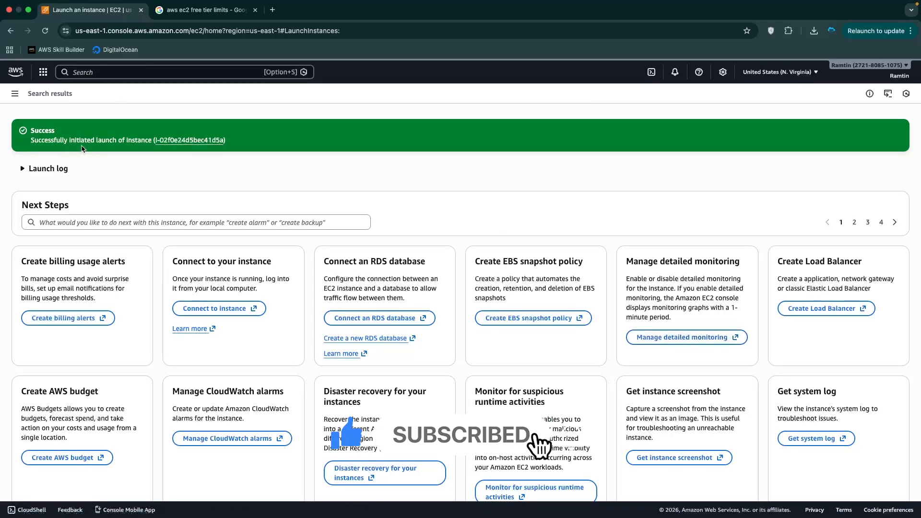
Open the new instance's Security tab and its security group to check inbound rules
click(192, 141)
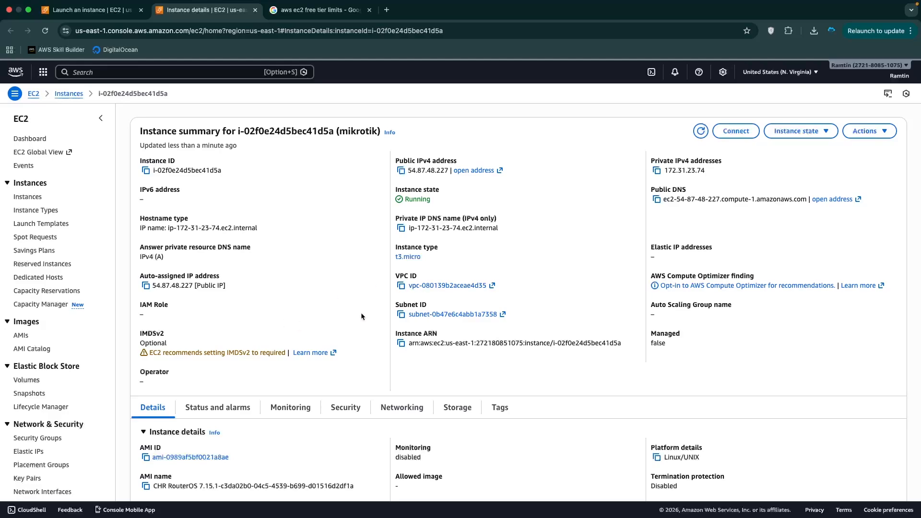
scroll(280, 295, down, 5)
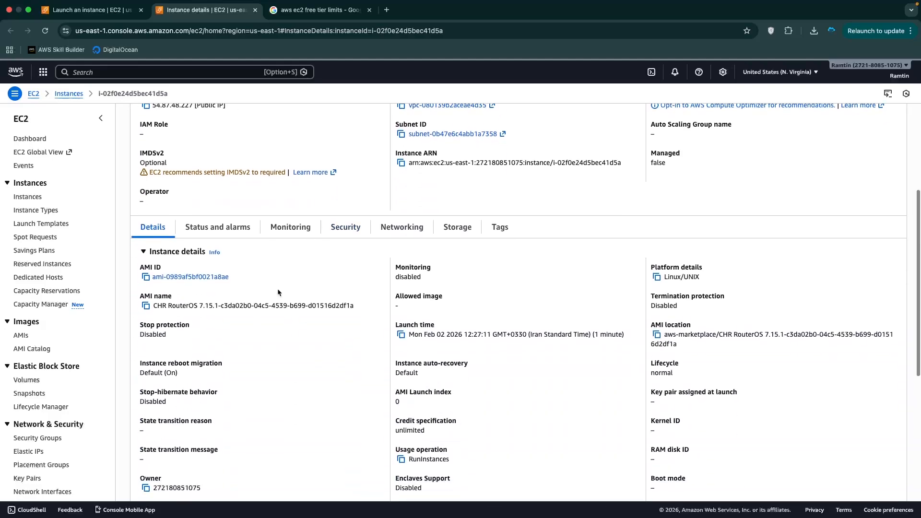
click(341, 228)
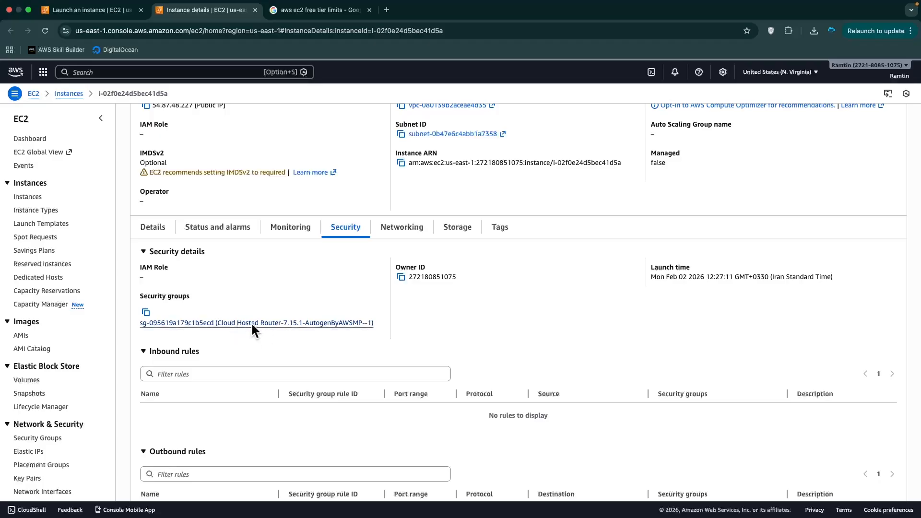
click(204, 326)
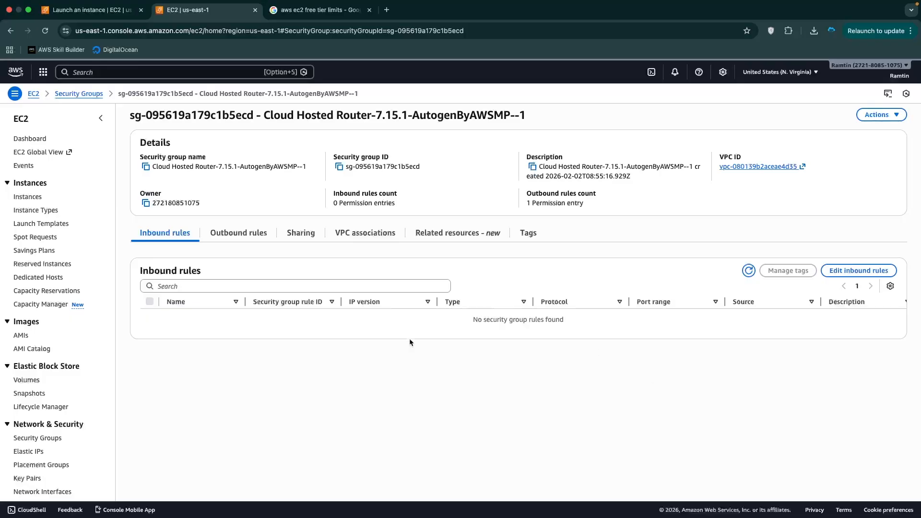
Go back to the instance details and copy its public IPv4 address 54.87.48.227
key(super+space)
text(er)
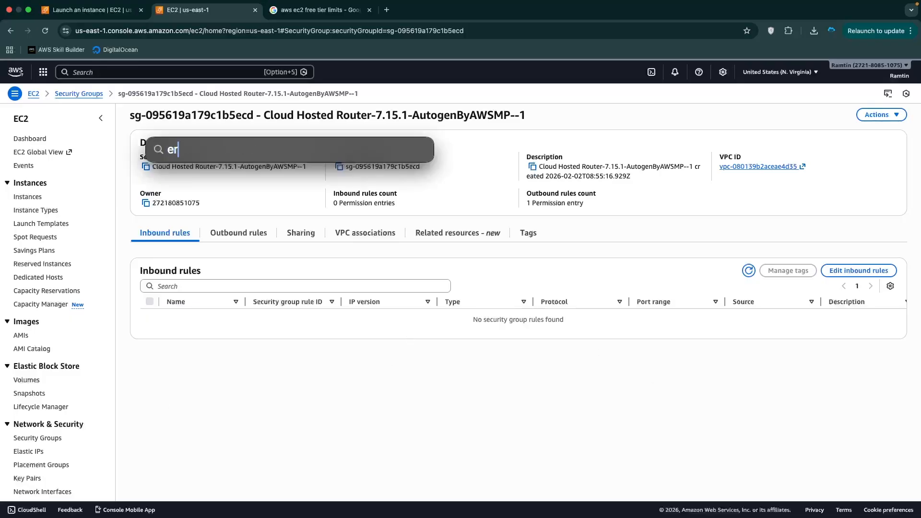
key(Escape)
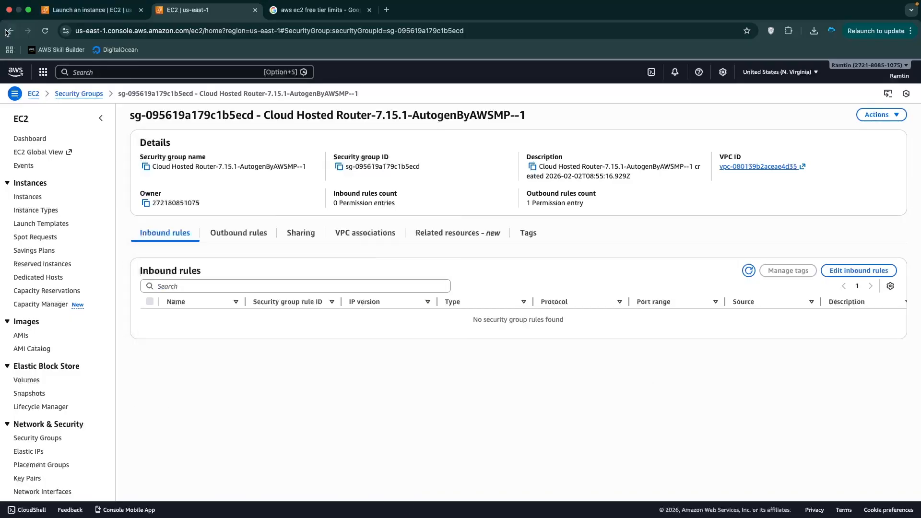
click(10, 31)
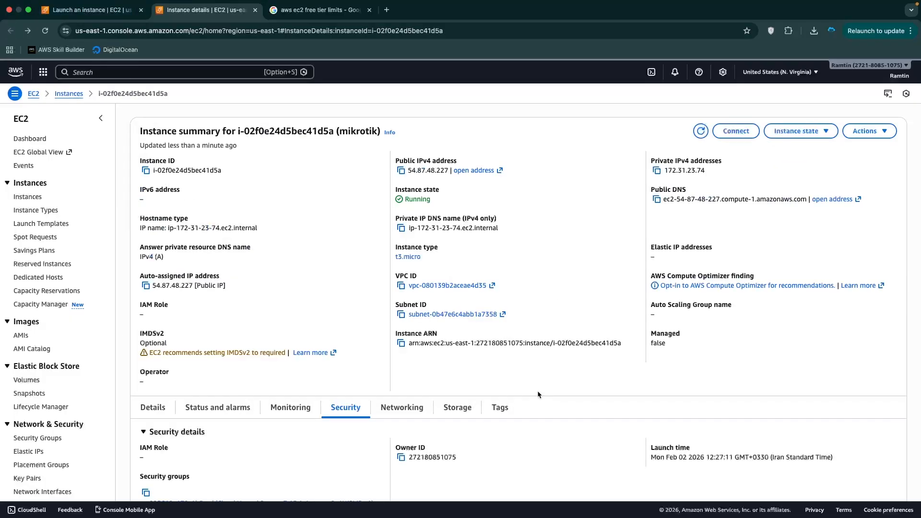
click(401, 170)
key(super+space)
Launch Terminal and ping 54.87.48.227, seeing every request time out
text(terminal)
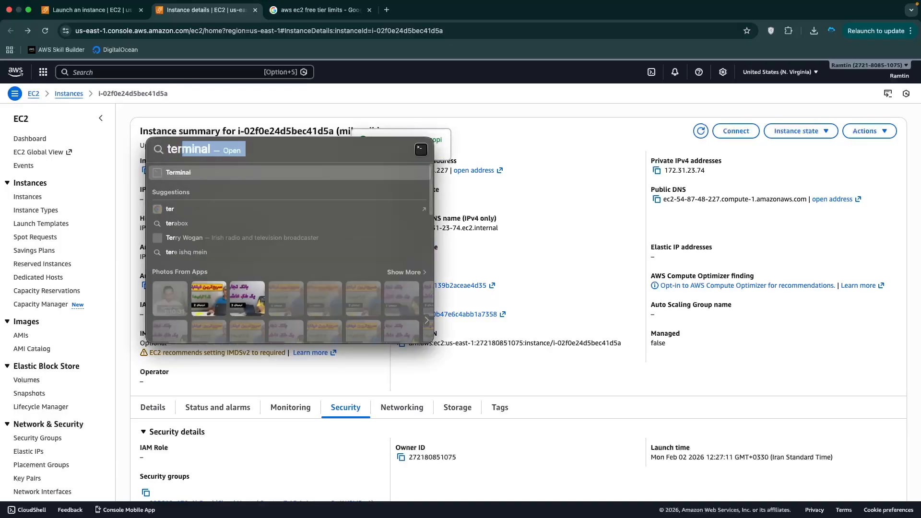
key(Return)
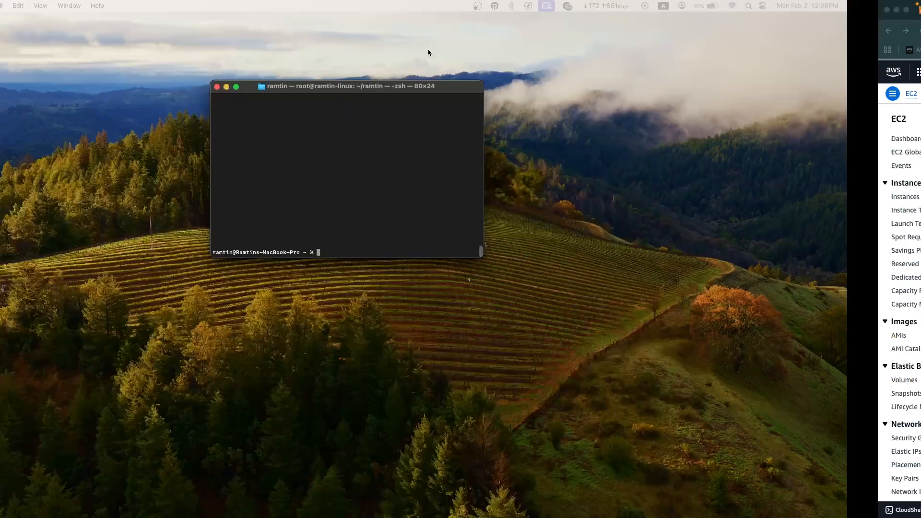
key(ctrl+l)
text(ping)
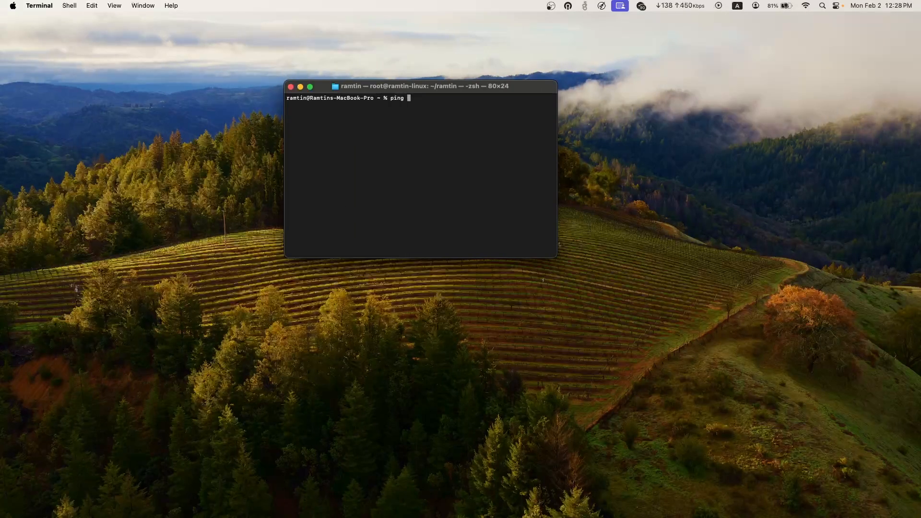
key(super+v)
key(Return)
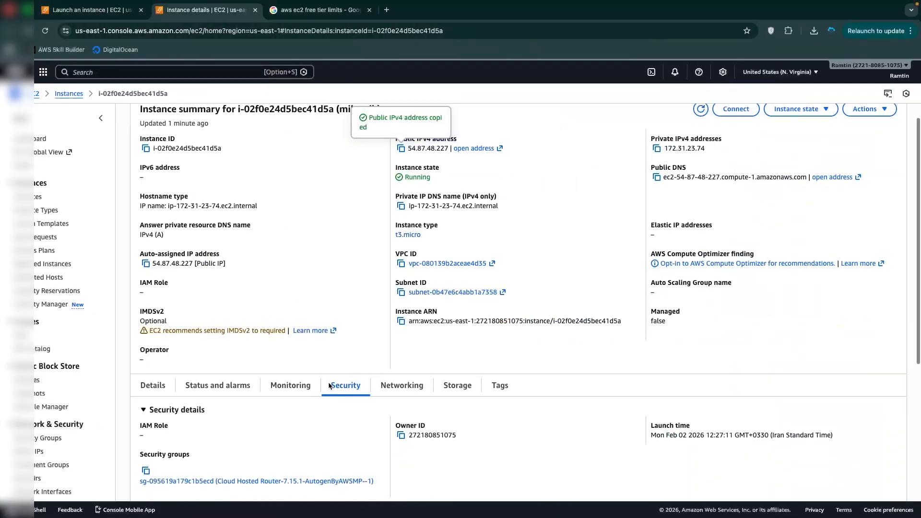
scroll(330, 386, down, 3)
Check the group's single all-traffic outbound rule and empty inbound list, then open the inbound rules editor
click(265, 313)
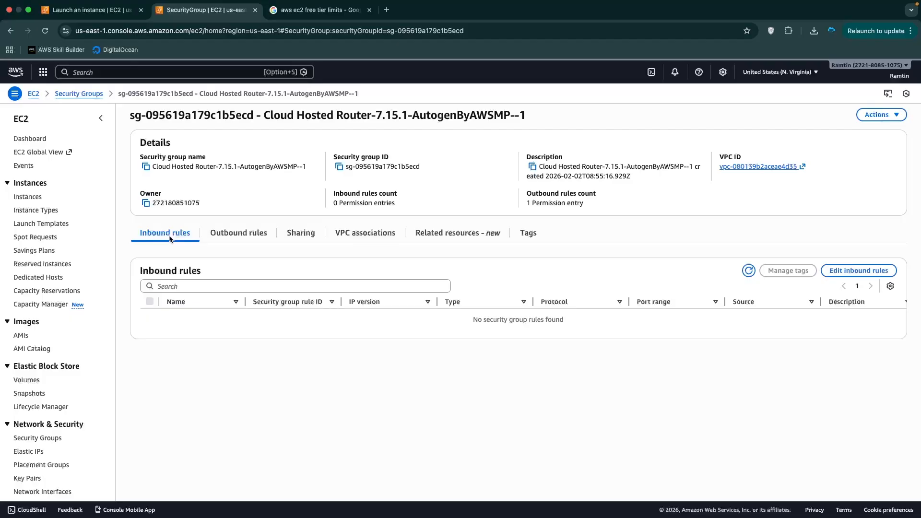
click(228, 235)
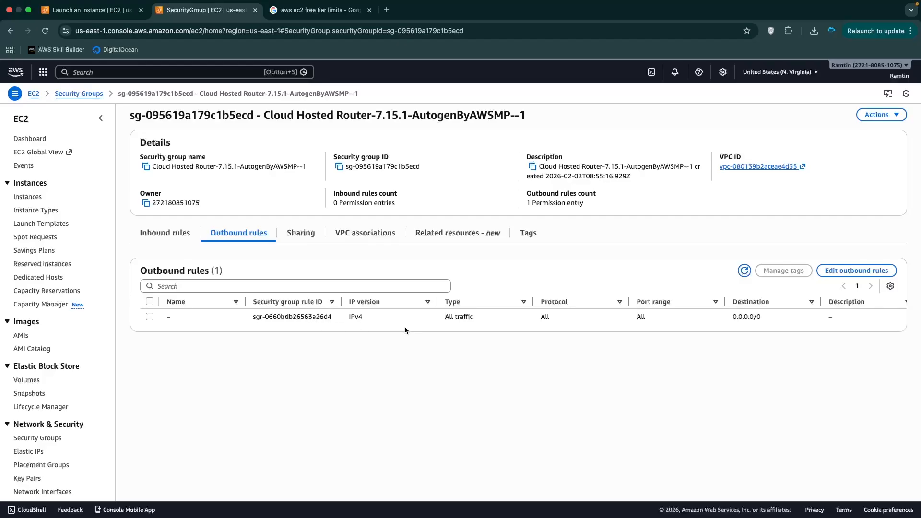
click(171, 236)
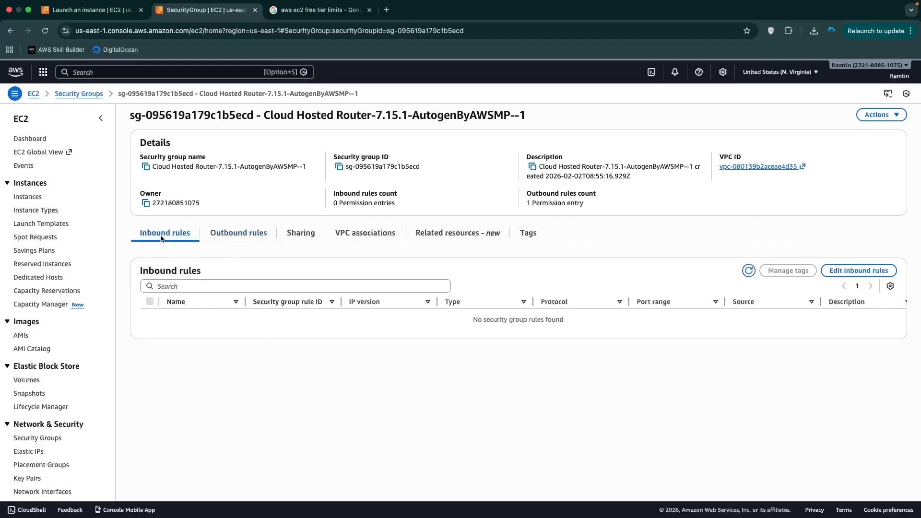
click(858, 271)
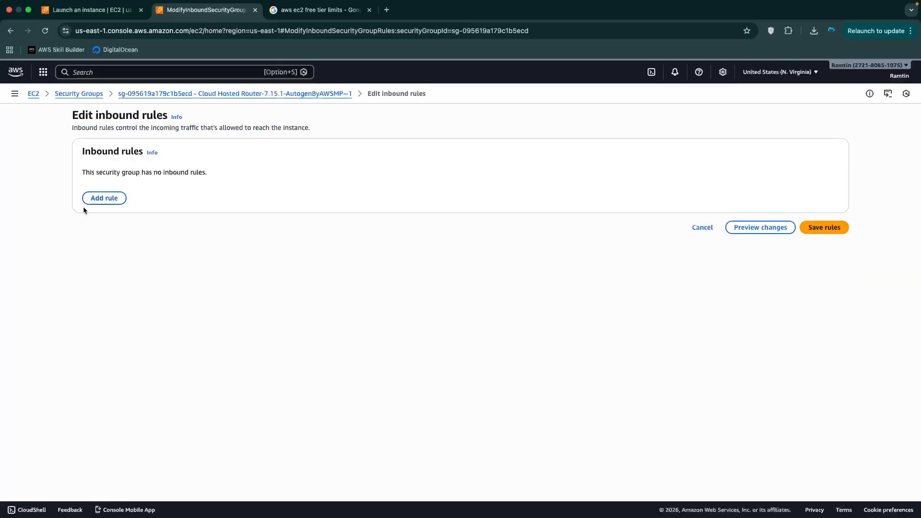
Add an All traffic inbound rule from Anywhere-IPv4 (0.0.0.0/0), described 'allow all', and save it
click(103, 198)
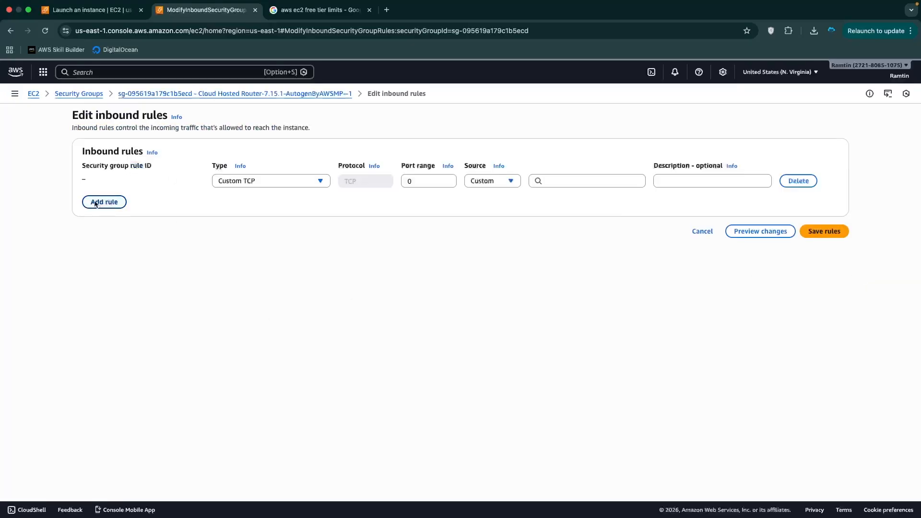
click(273, 183)
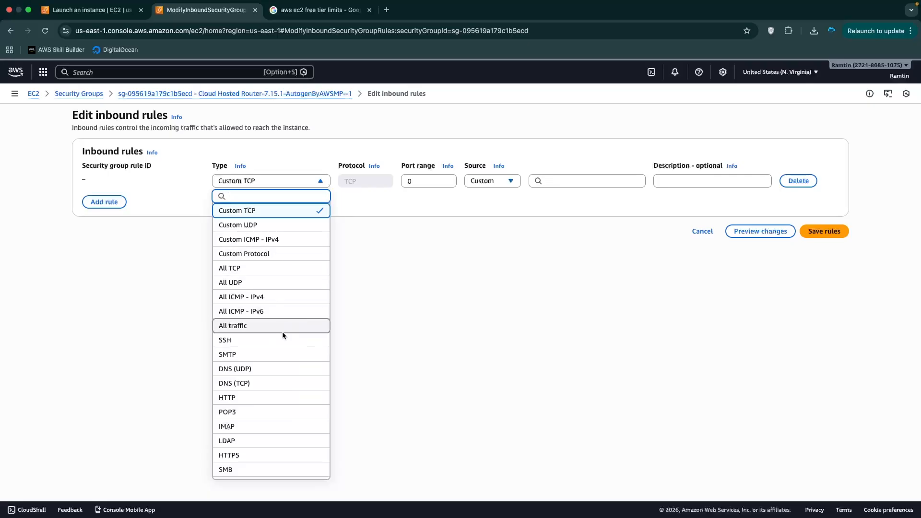
click(247, 324)
click(507, 180)
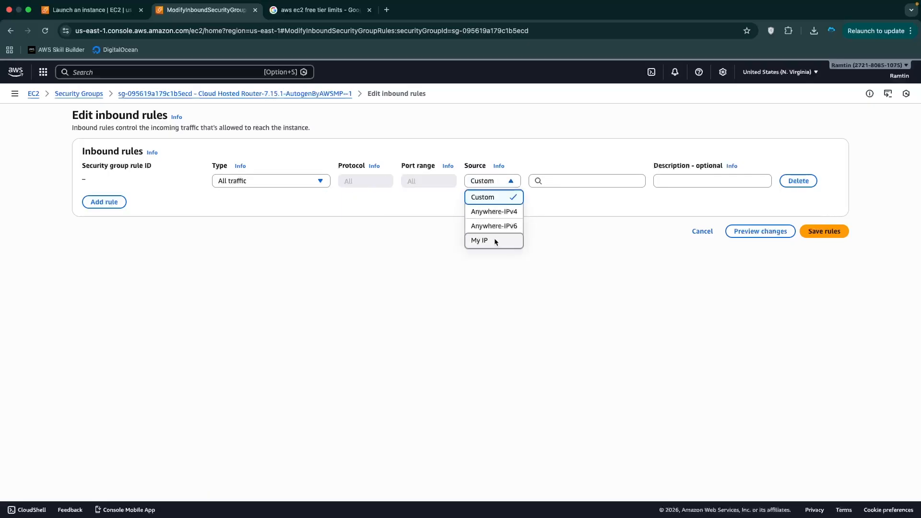
click(502, 213)
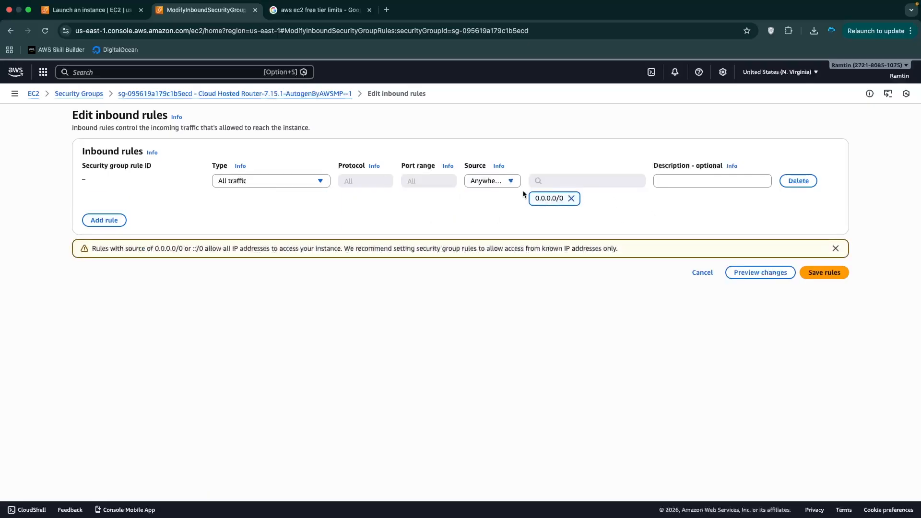
click(703, 181)
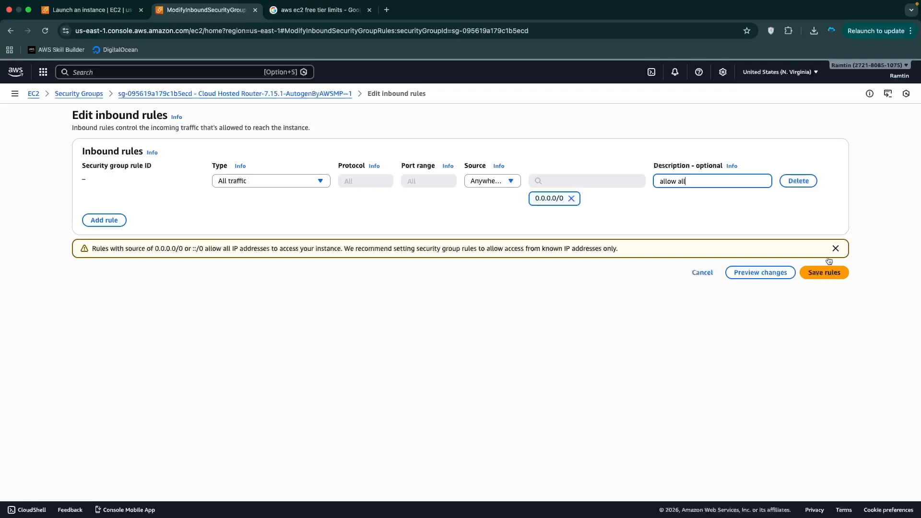
click(824, 272)
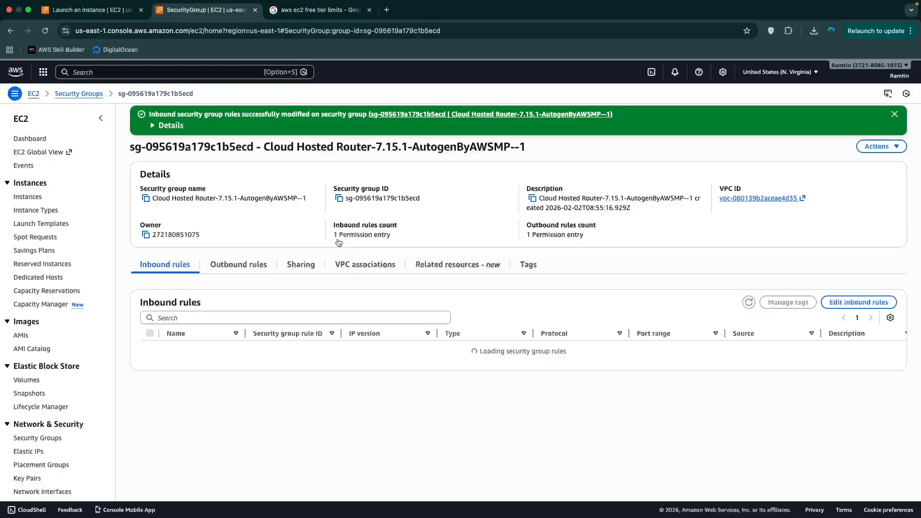
Switch to the desktop running the ping to 54.87.48.227 and stop the ping
key(ctrl+Left)
right_click(427, 282)
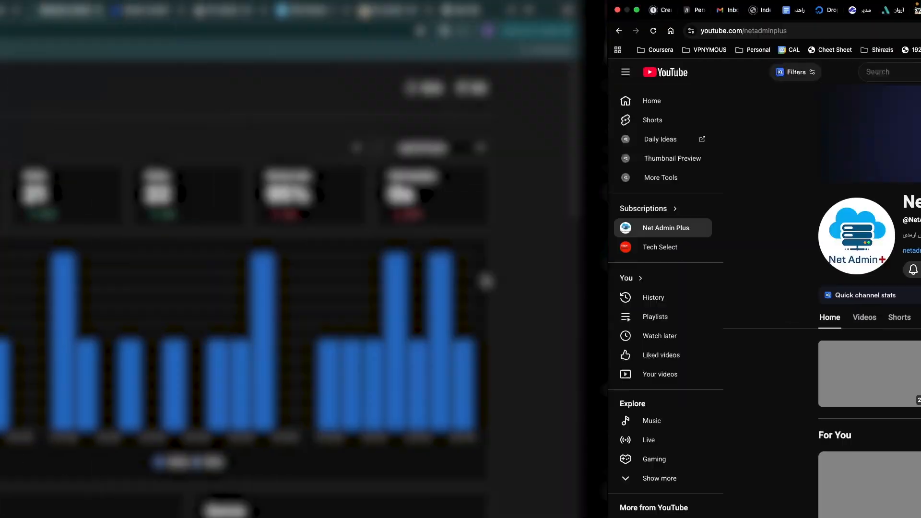
key(ctrl+Left)
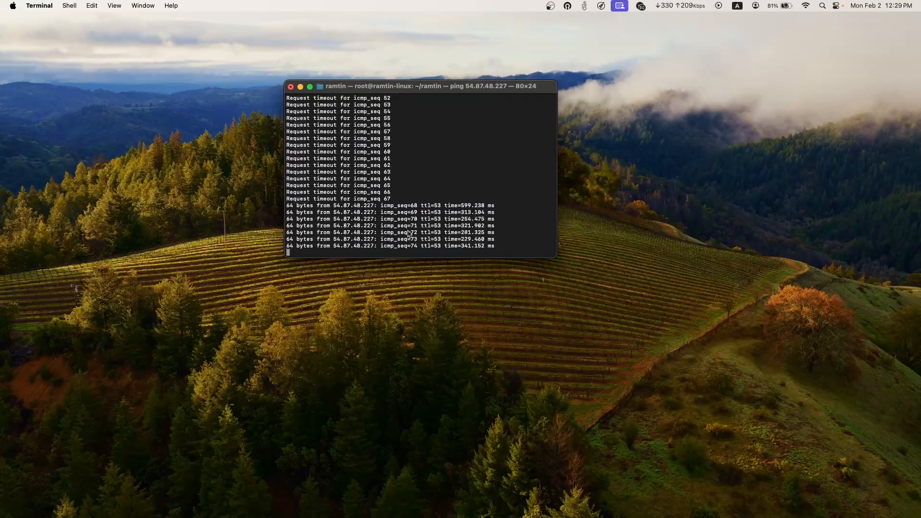
double_click(346, 222)
key(ctrl+c)
key(Return)
key(Return)
Copy the instance IP 54.87.48.227 from the ping output and open system search
double_click(369, 160)
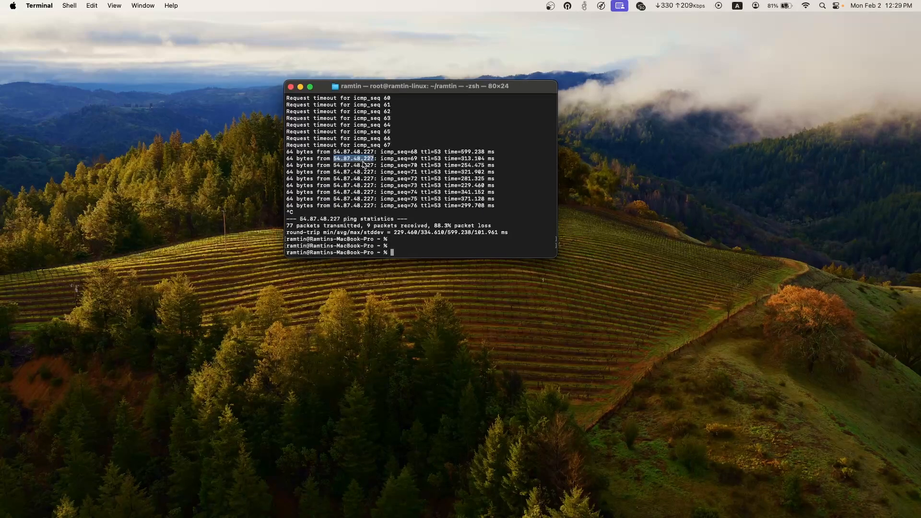
right_click(363, 165)
click(391, 230)
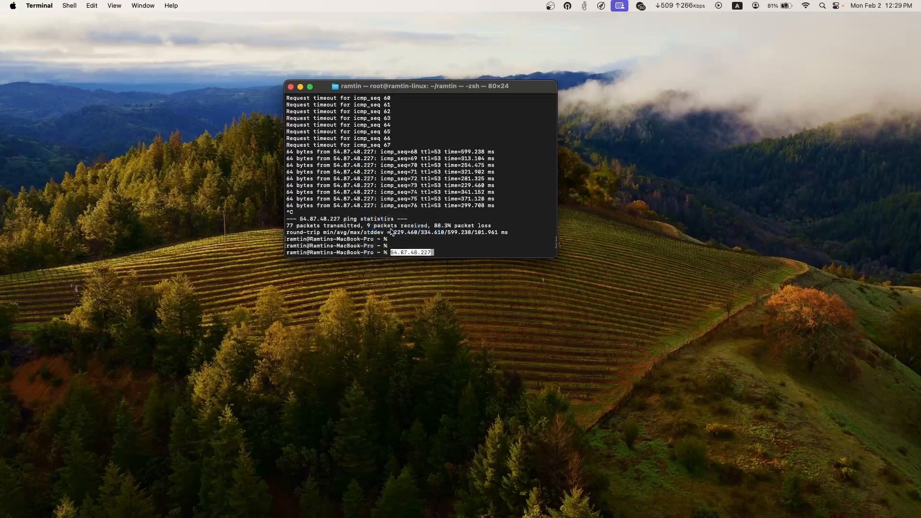
double_click(354, 185)
right_click(354, 187)
click(379, 246)
key(super+space)
Launch WinBox and log in as admin to the router at 54.87.48.227
text(win)
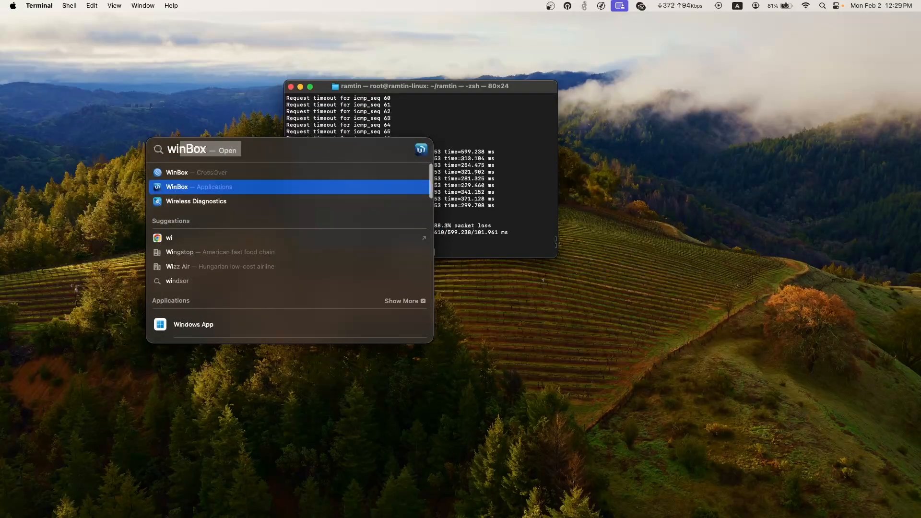
key(Return)
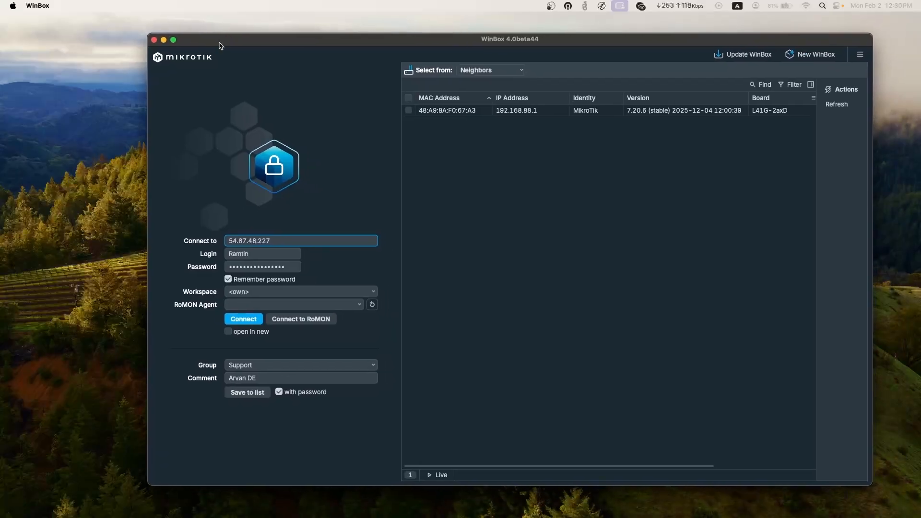
key(Tab)
text(admin)
key(Tab)
key(BackSpace)
key(Return)
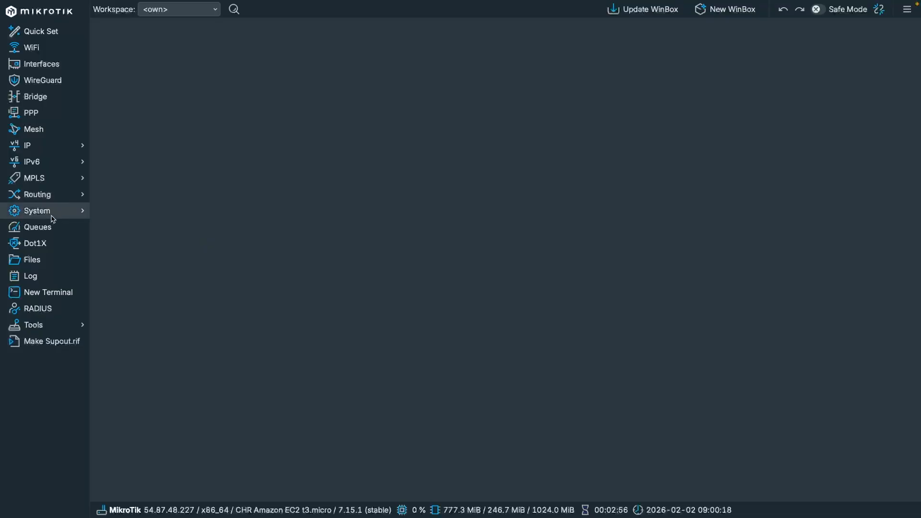
In IP > Services, disable the api, api-ssl, ftp, ssh and telnet services
click(37, 146)
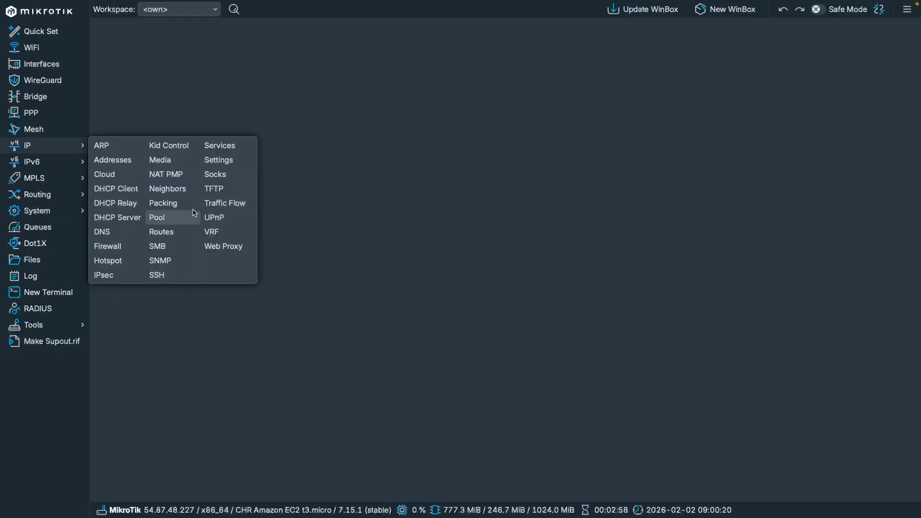
click(218, 146)
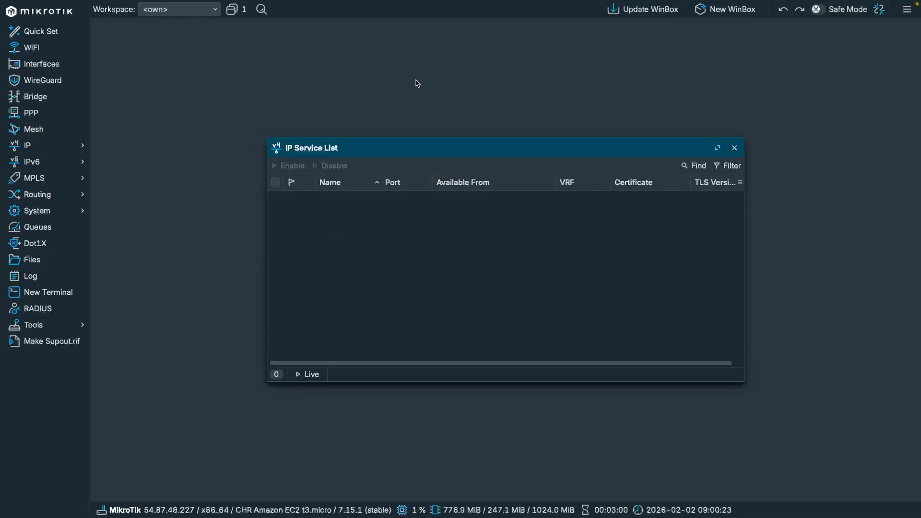
double_click(456, 148)
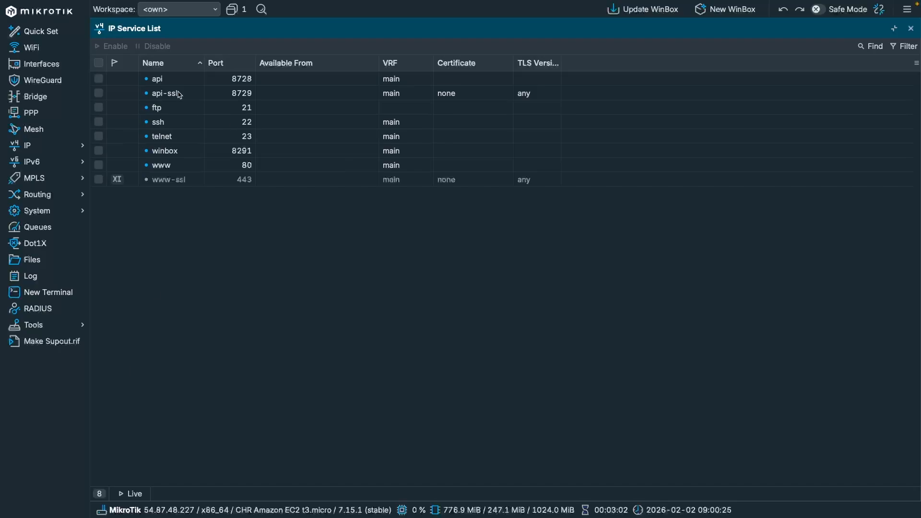
click(186, 79)
shift+click(194, 96)
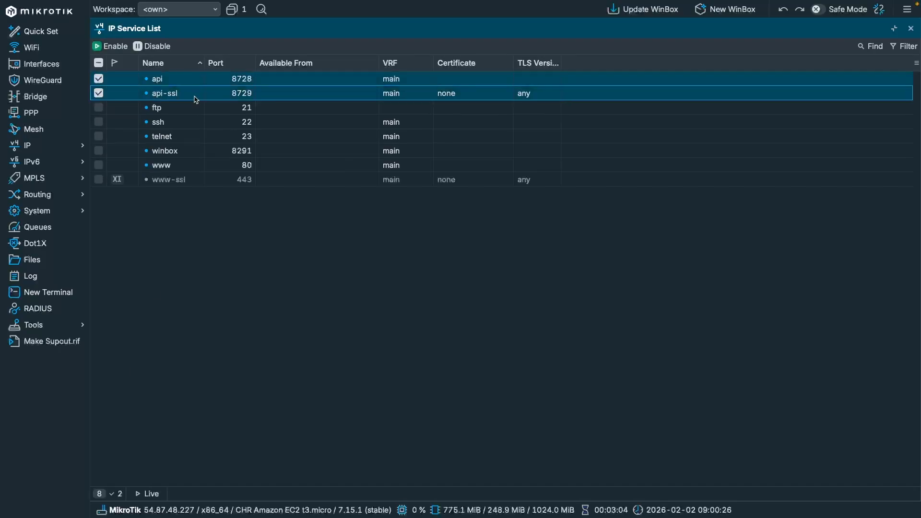
shift+click(171, 110)
shift+click(176, 124)
shift+click(176, 139)
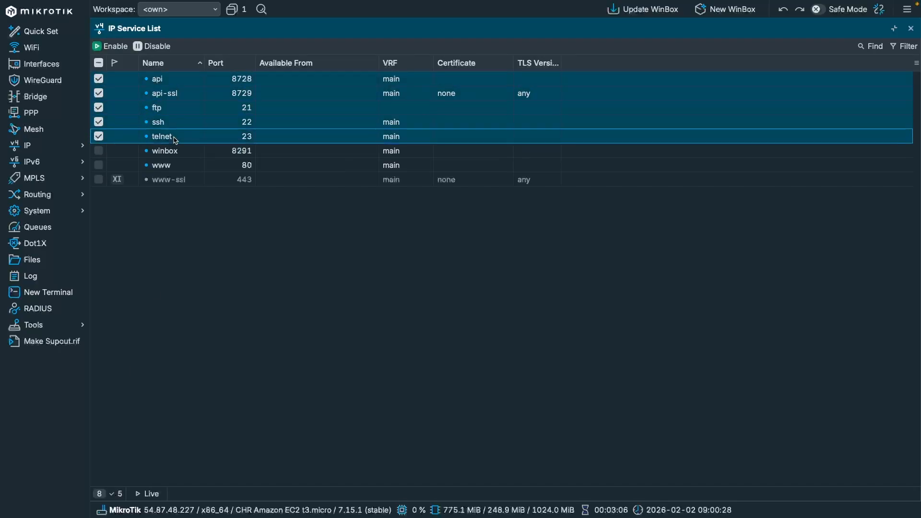
click(153, 47)
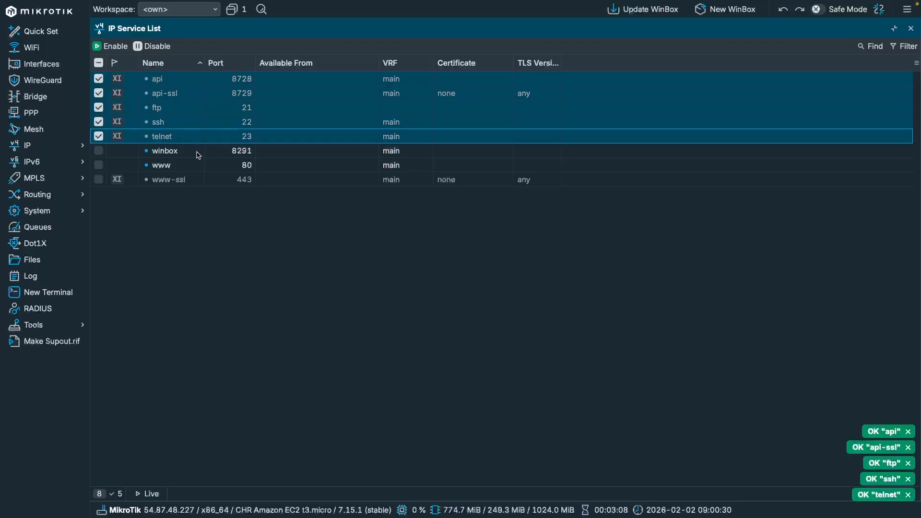
Change the winbox service port to 8292 and the www service port to 8080
double_click(199, 151)
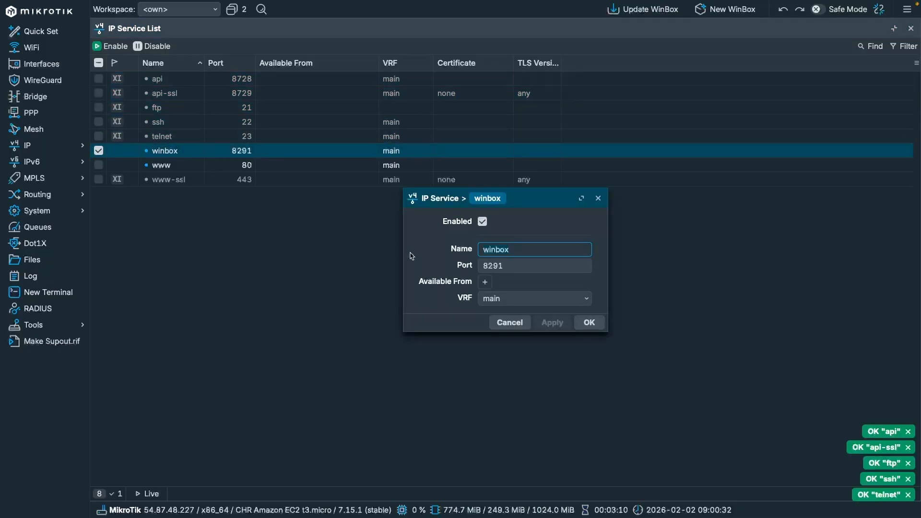
key(Tab)
key(BackSpace)
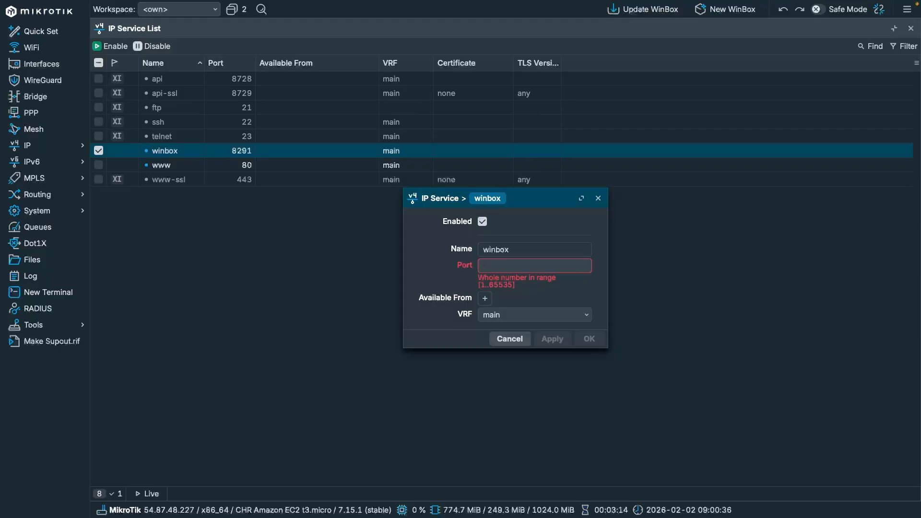
text(8292)
key(Return)
key(Down)
key(Return)
key(Tab)
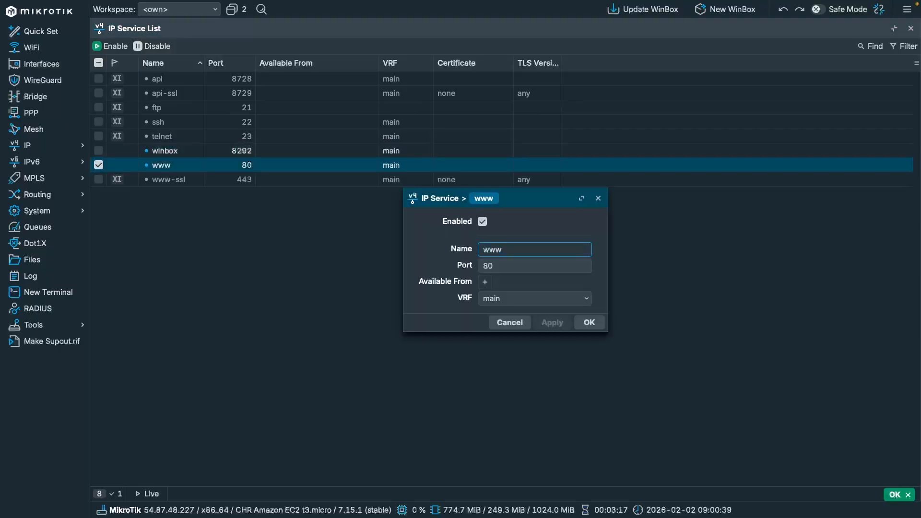
key(Tab)
key(BackSpace)
text(080)
key(Return)
key(Escape)
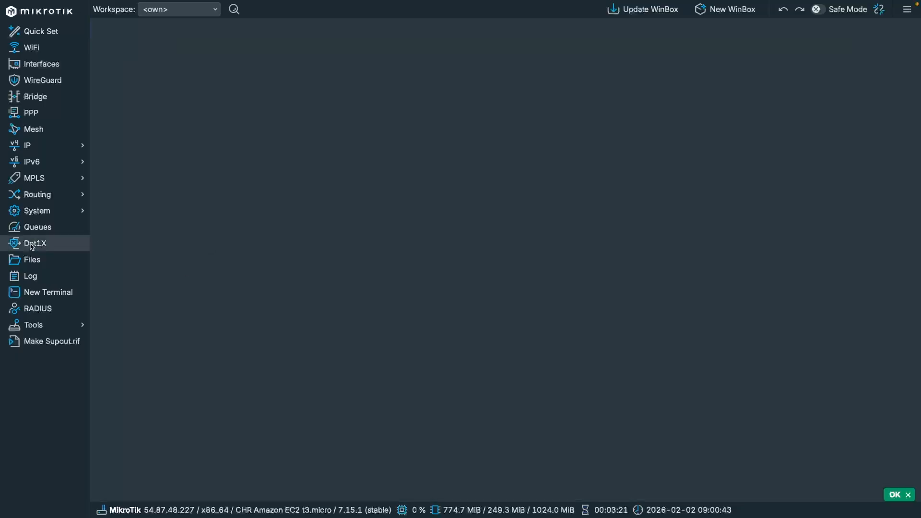
click(61, 216)
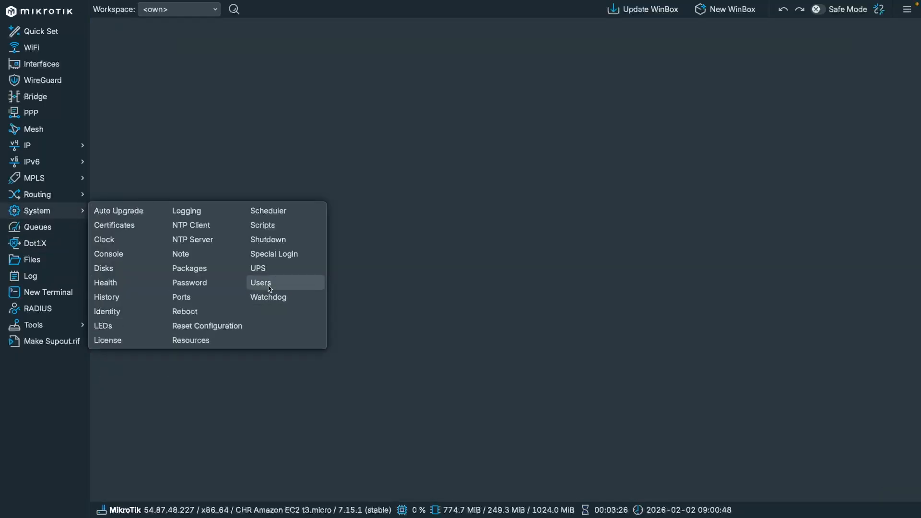
Set a new password for the admin user in System > Users and close the list
click(270, 285)
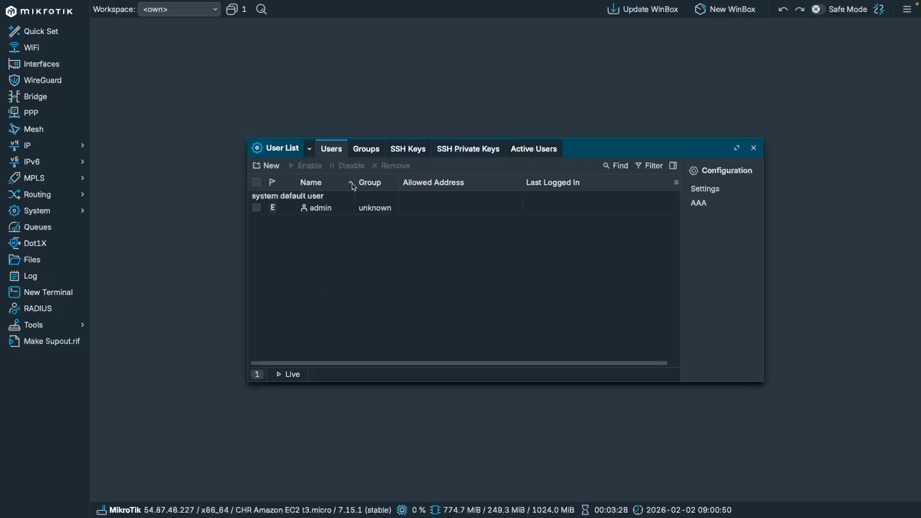
click(314, 209)
right_click(349, 211)
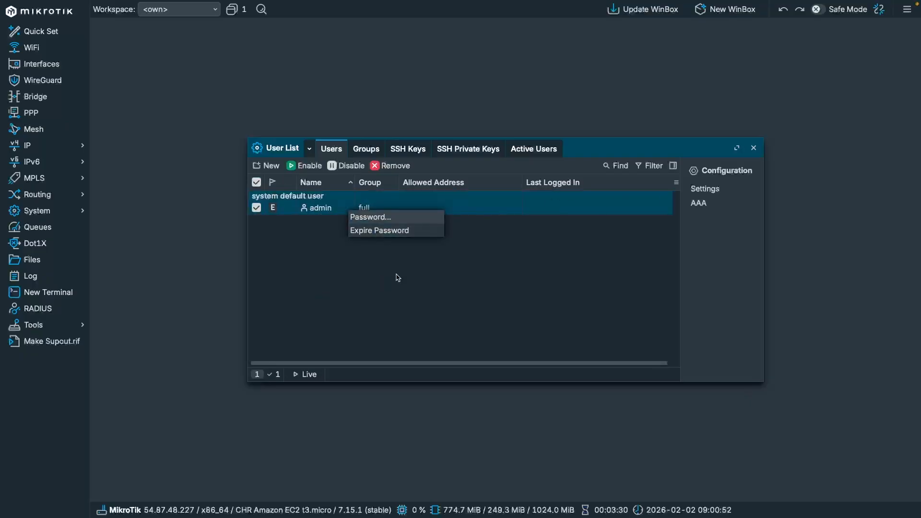
click(380, 218)
text(•••)
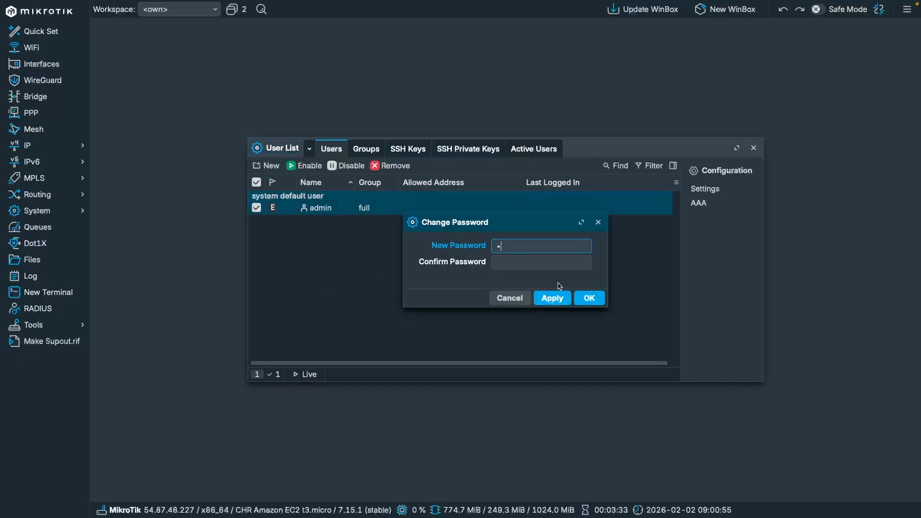
key(Return)
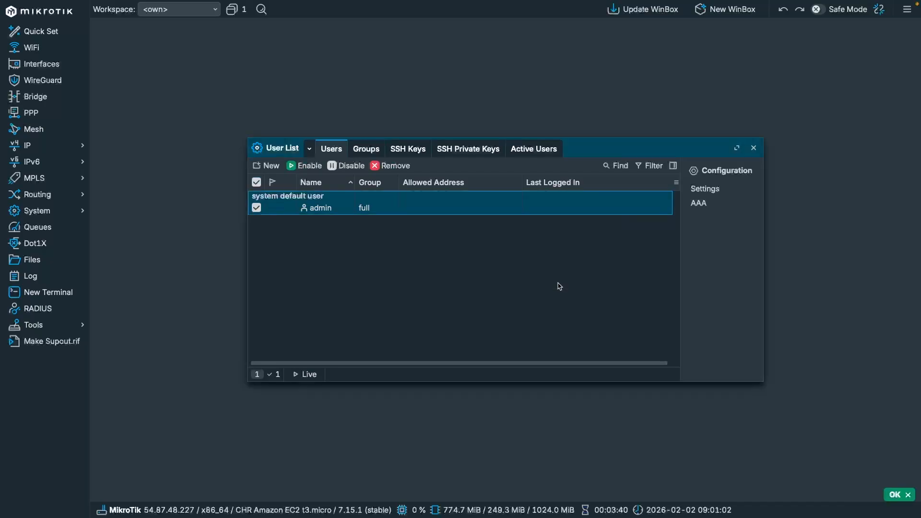
key(Escape)
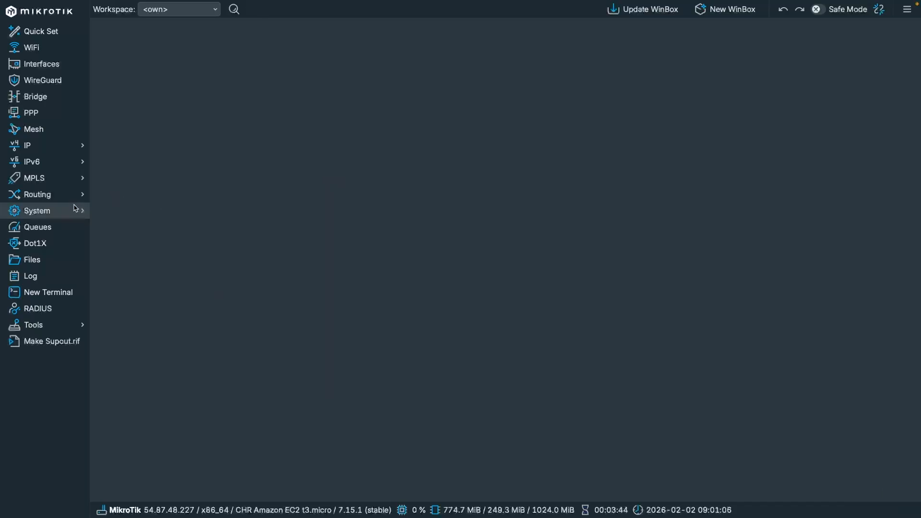
Open the System > License window showing the router's current free licence level
click(68, 213)
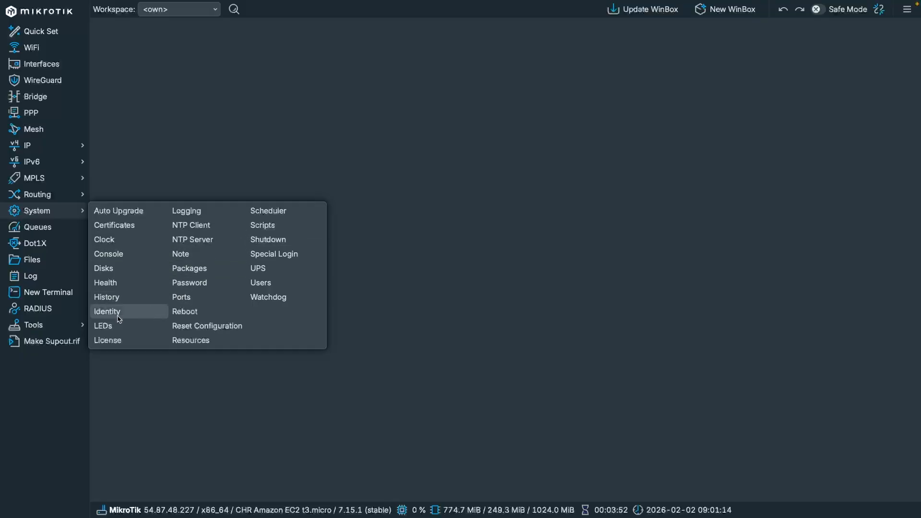
click(108, 338)
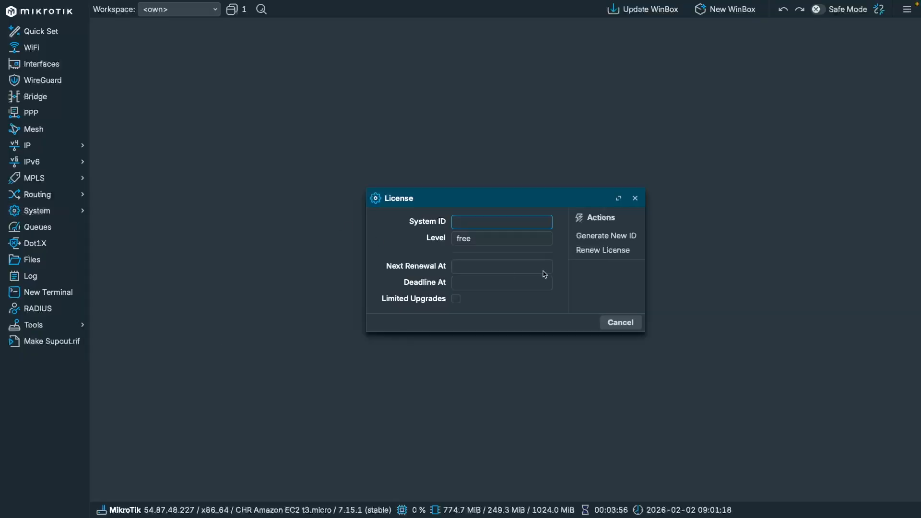
click(463, 240)
drag(452, 208, 315, 128)
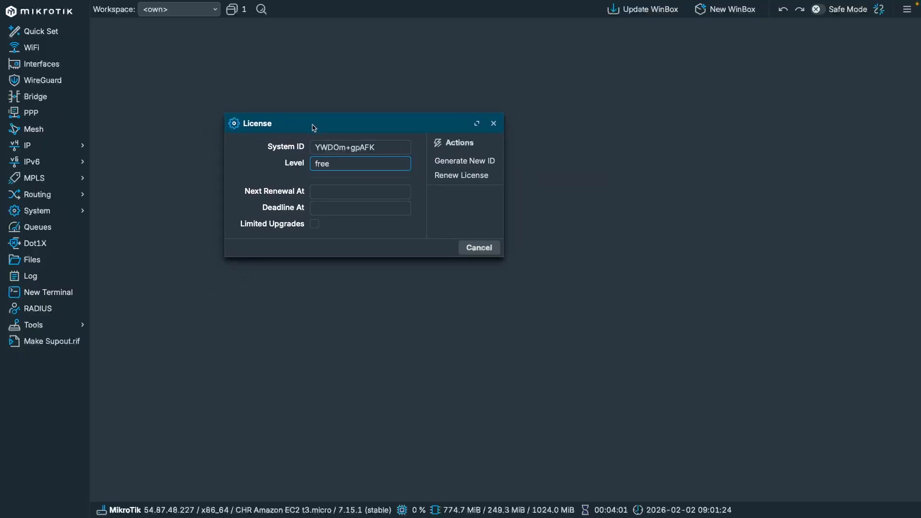
Renew the licence at level P unlimited using the MikroTik account credentials
click(461, 175)
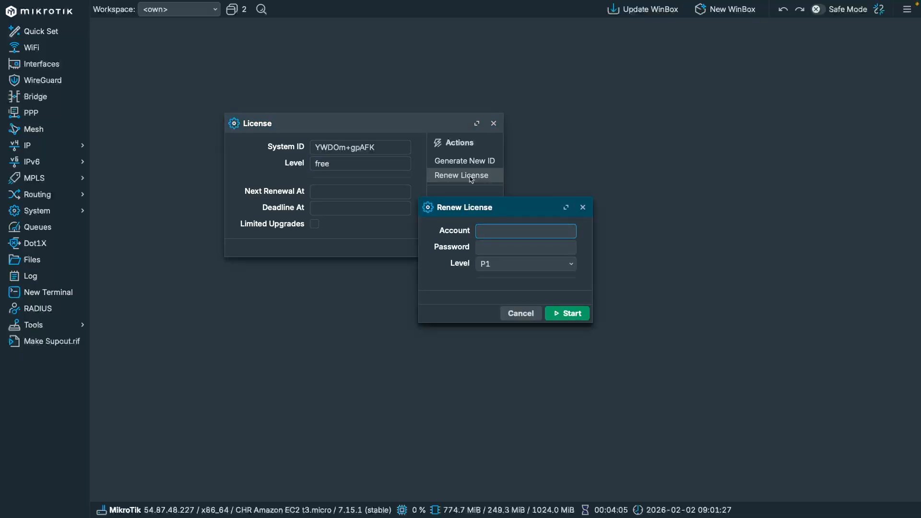
text(????????)
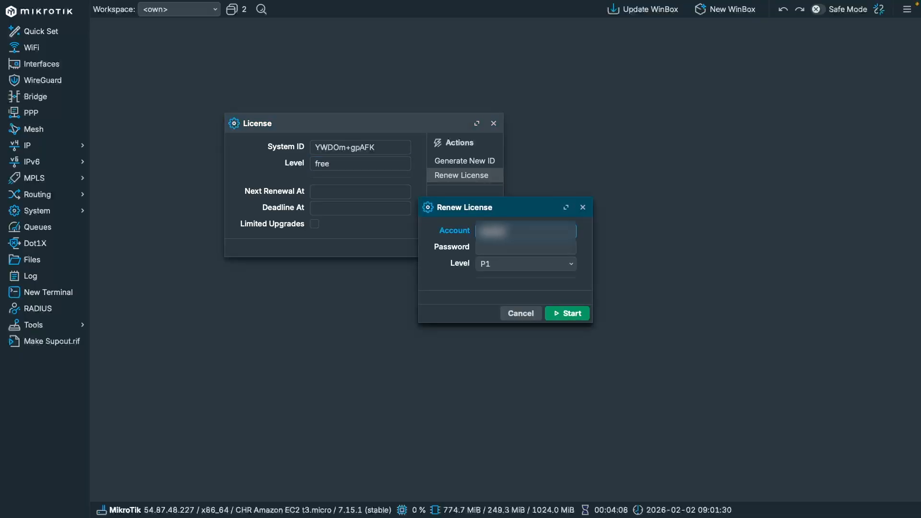
text(?????????????)
key(Tab)
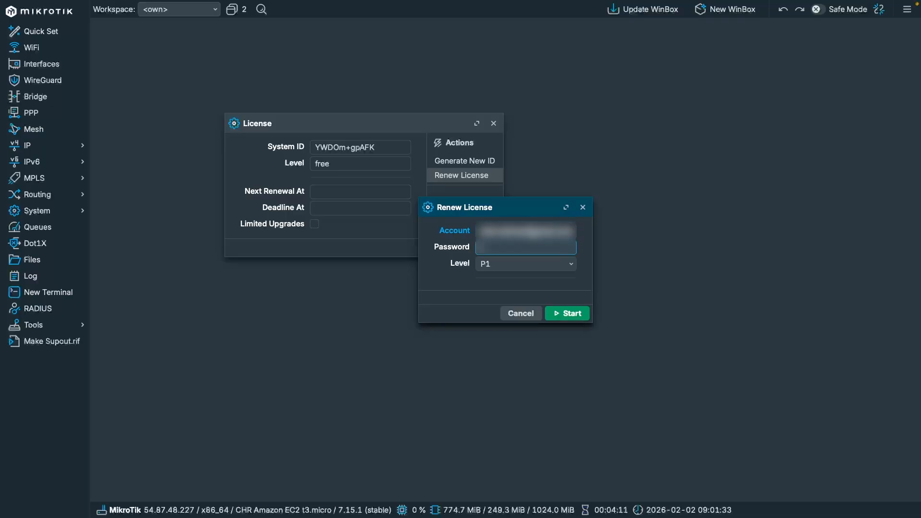
text(?????????????)
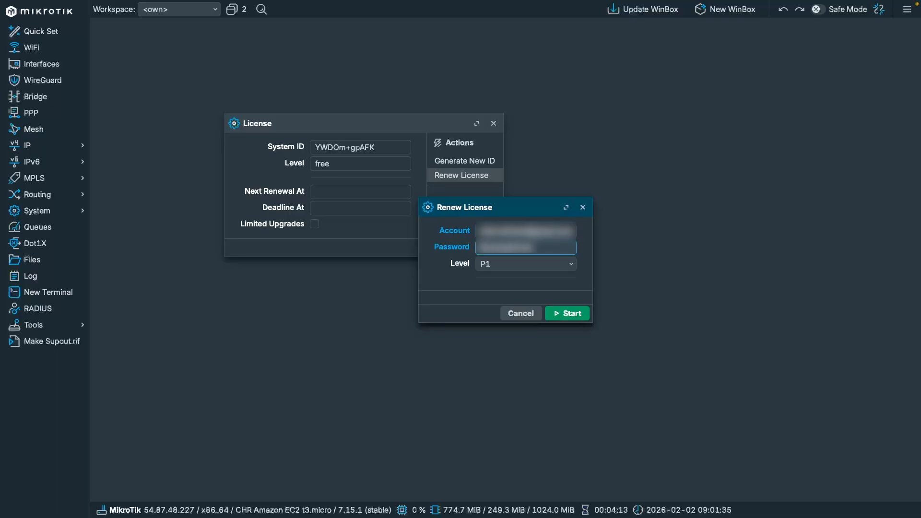
click(507, 270)
click(505, 280)
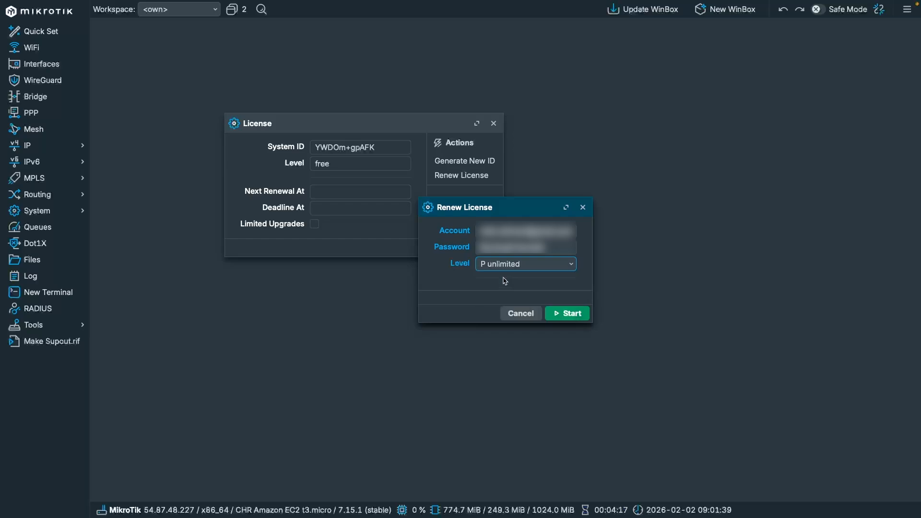
click(563, 311)
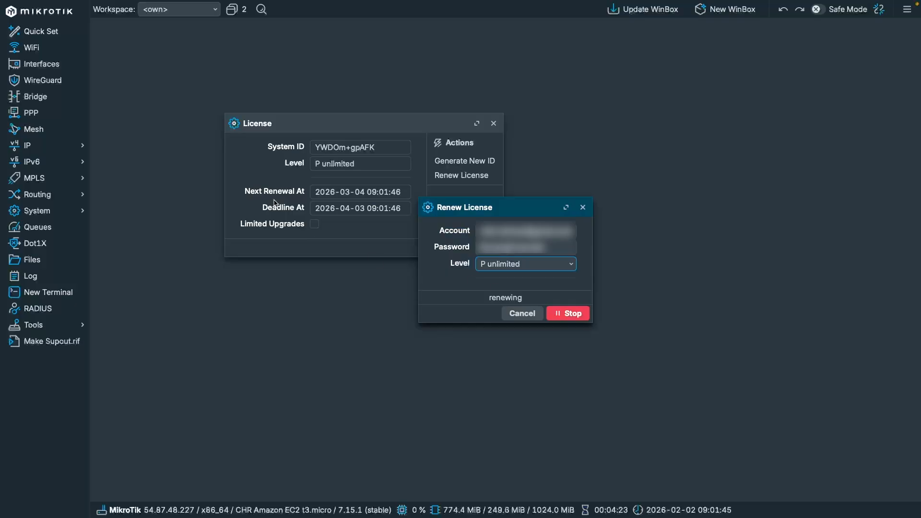
click(357, 166)
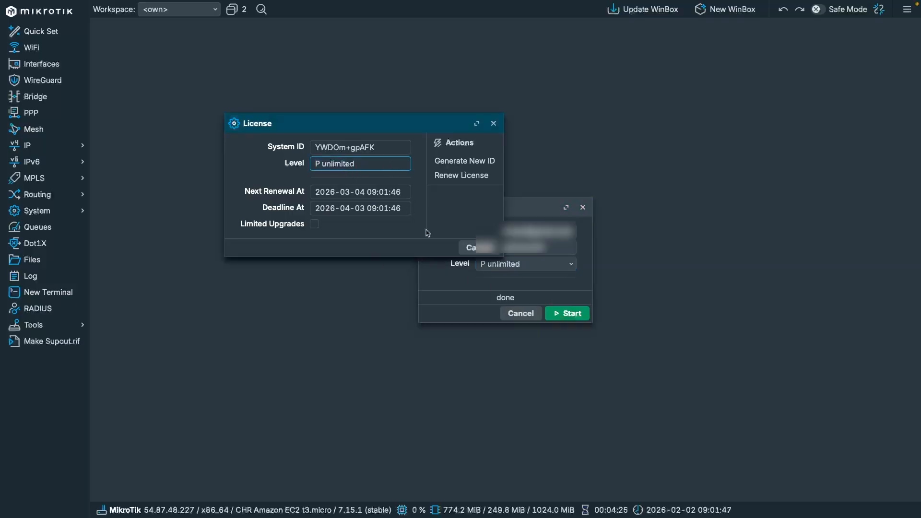
Close the licence windows and check the installed RouterOS version in System > Resources
click(478, 248)
key(Escape)
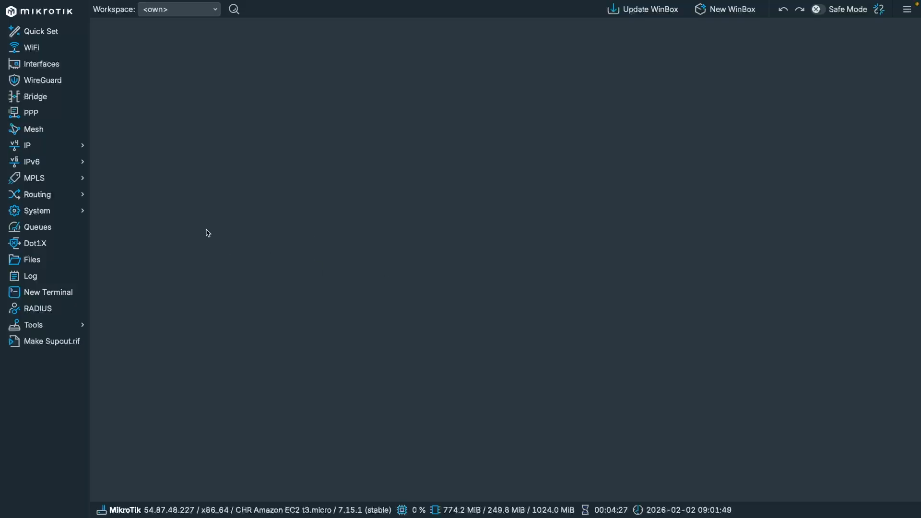
click(68, 211)
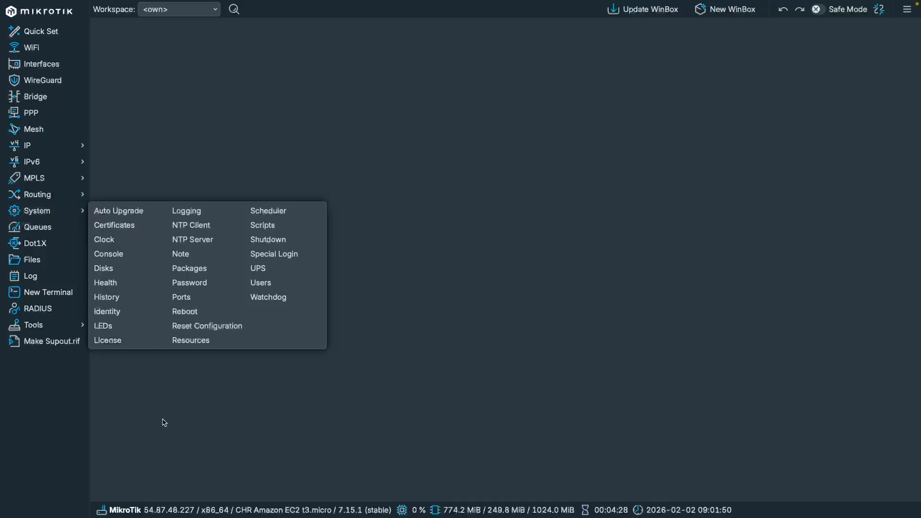
click(197, 341)
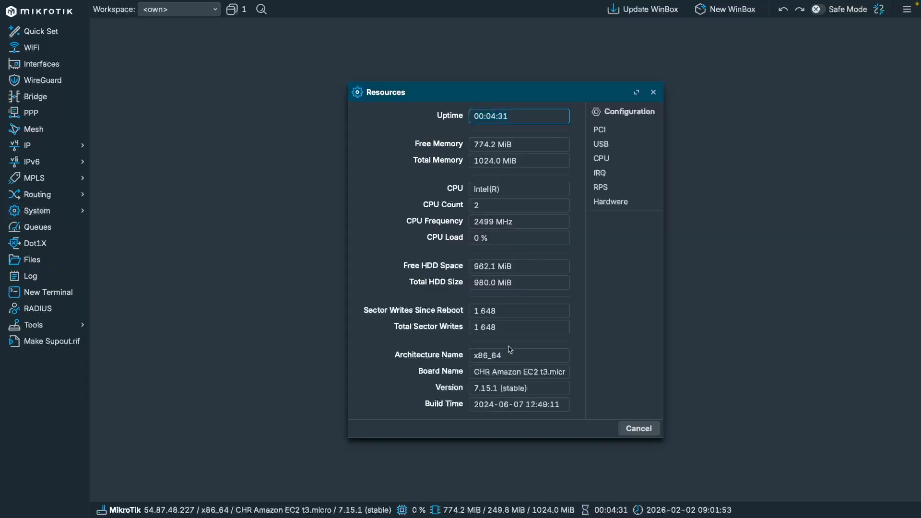
click(511, 388)
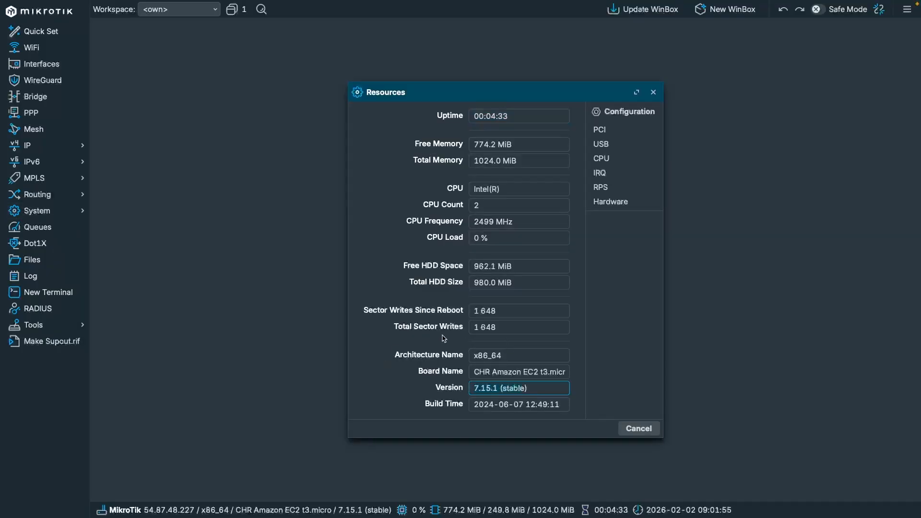
Check the routeros package for stable-channel updates, showing 7.21.2 available over 7.15.1
click(58, 211)
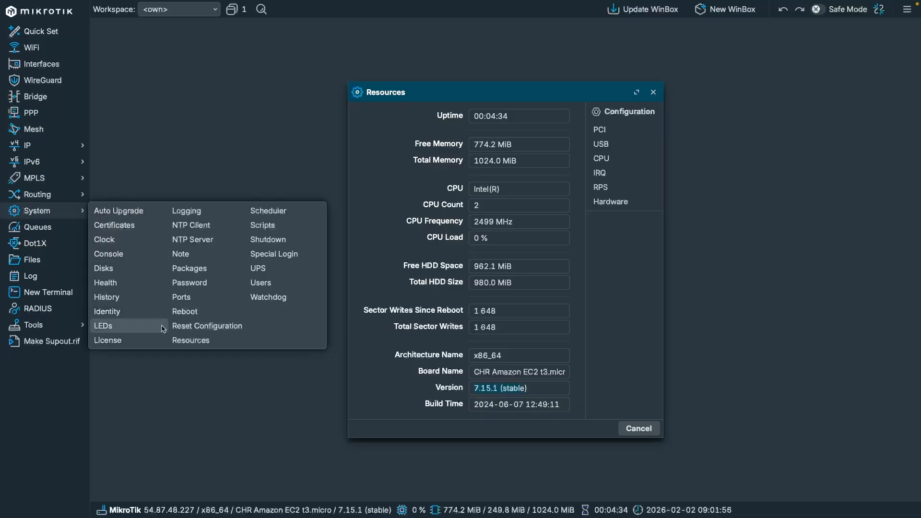
click(189, 268)
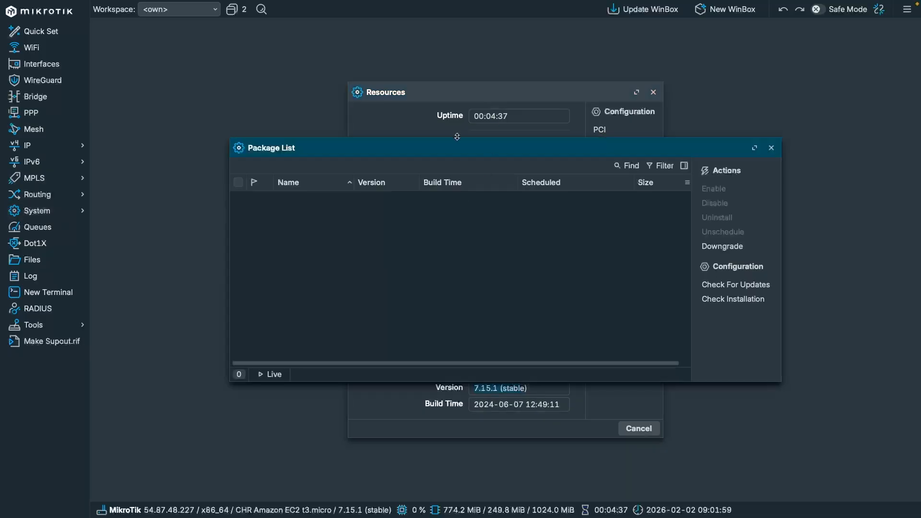
click(352, 204)
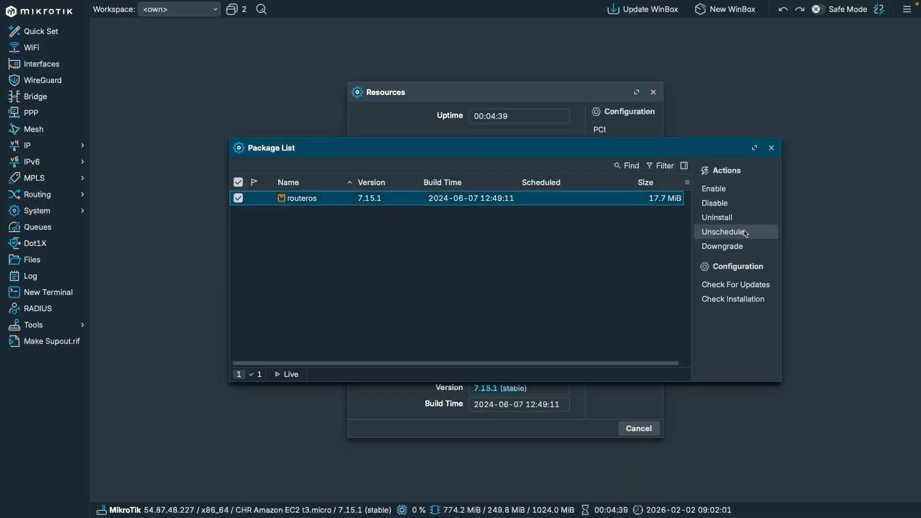
click(735, 285)
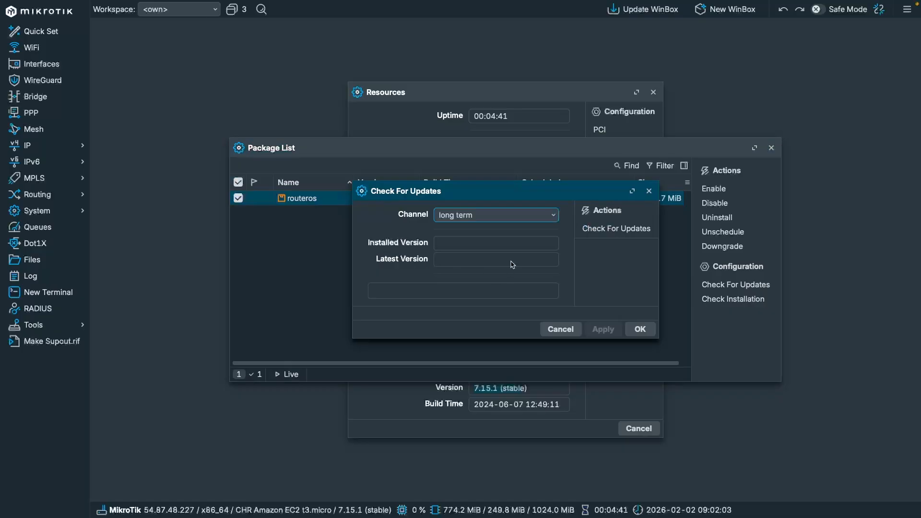
click(411, 260)
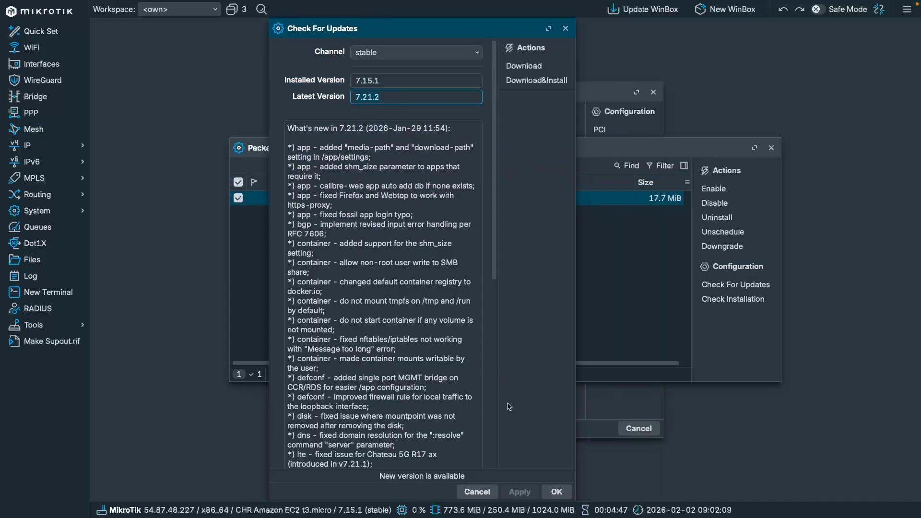
Download and install RouterOS 7.21.2, then reconnect to the router on port 8292
click(511, 80)
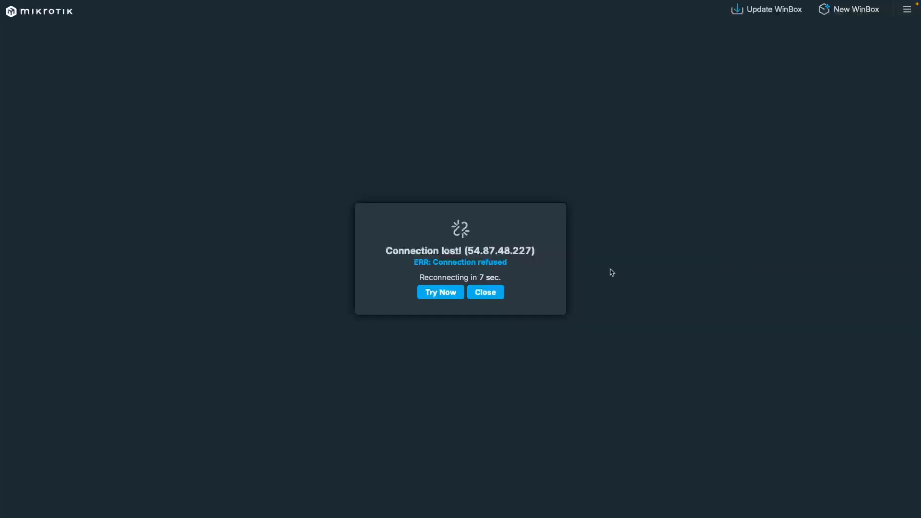
click(488, 297)
click(170, 234)
text(8292)
key(Tab)
key(Tab)
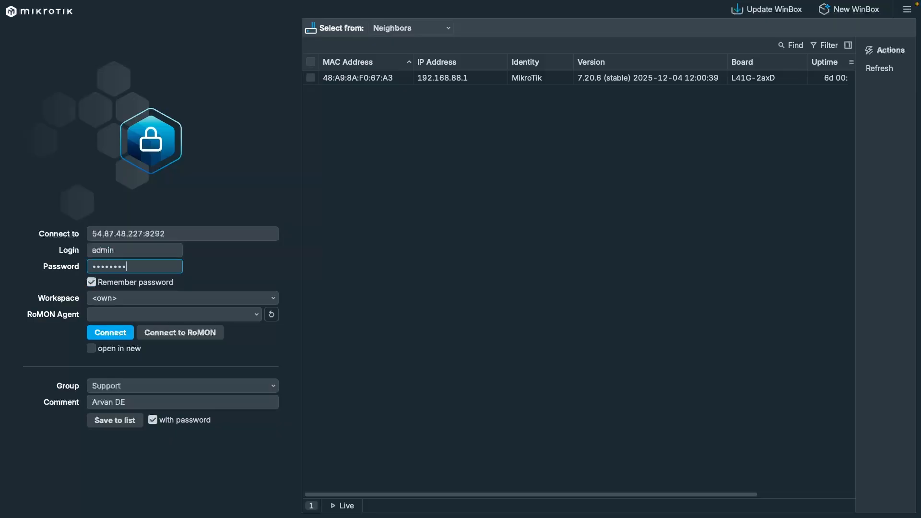
key(Return)
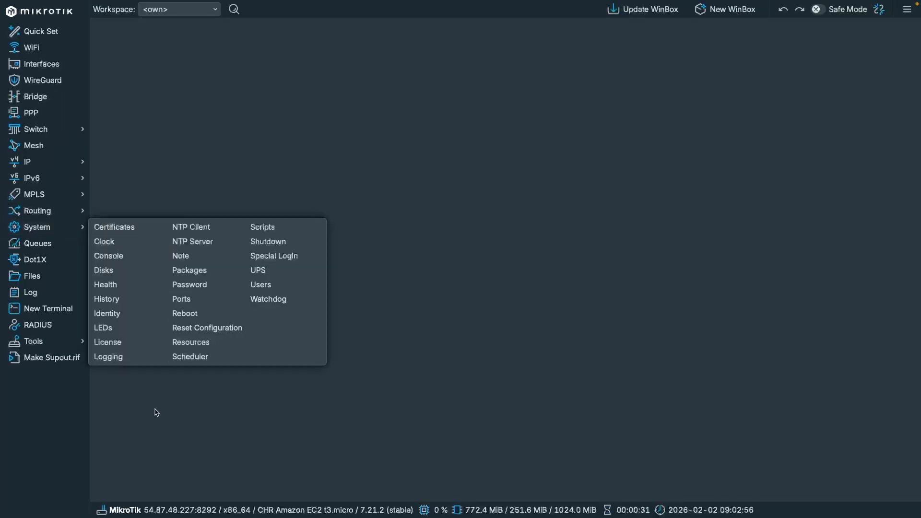
Confirm in System > Resources that the router now runs RouterOS 7.21.2 (stable)
mouse_move(70, 226)
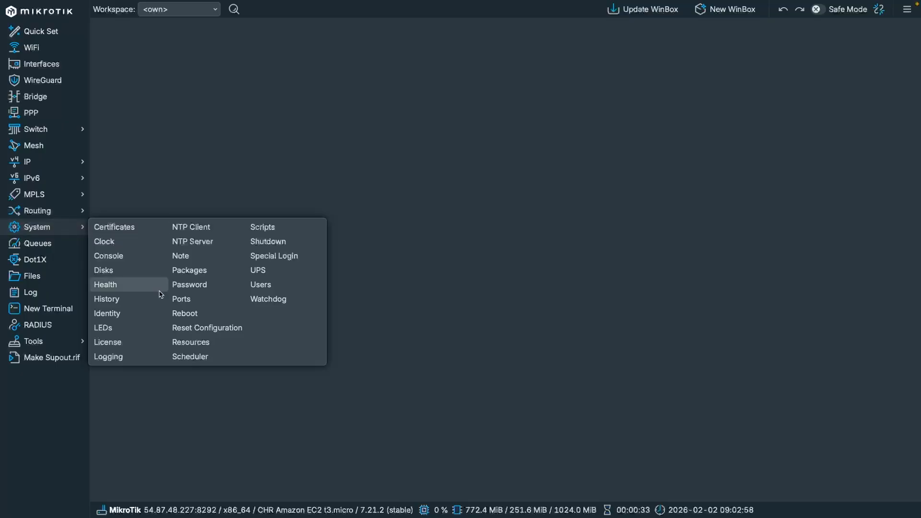
click(191, 341)
click(470, 393)
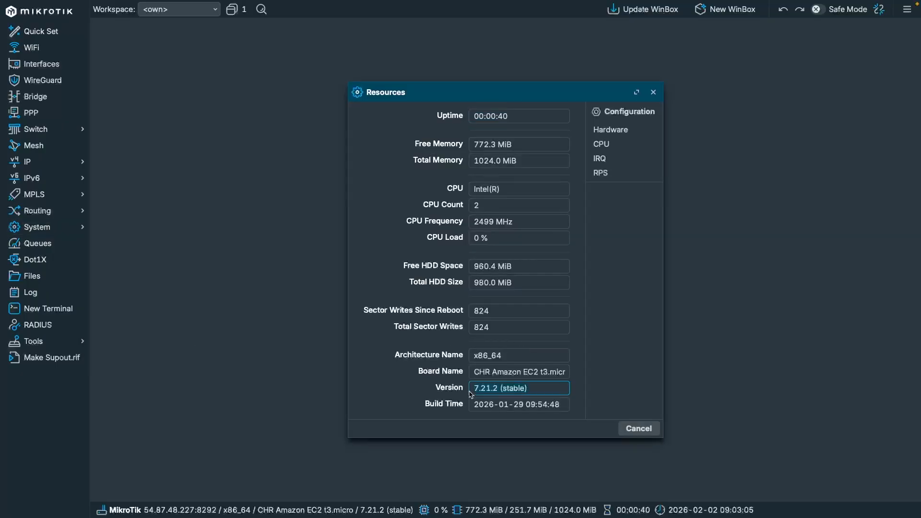